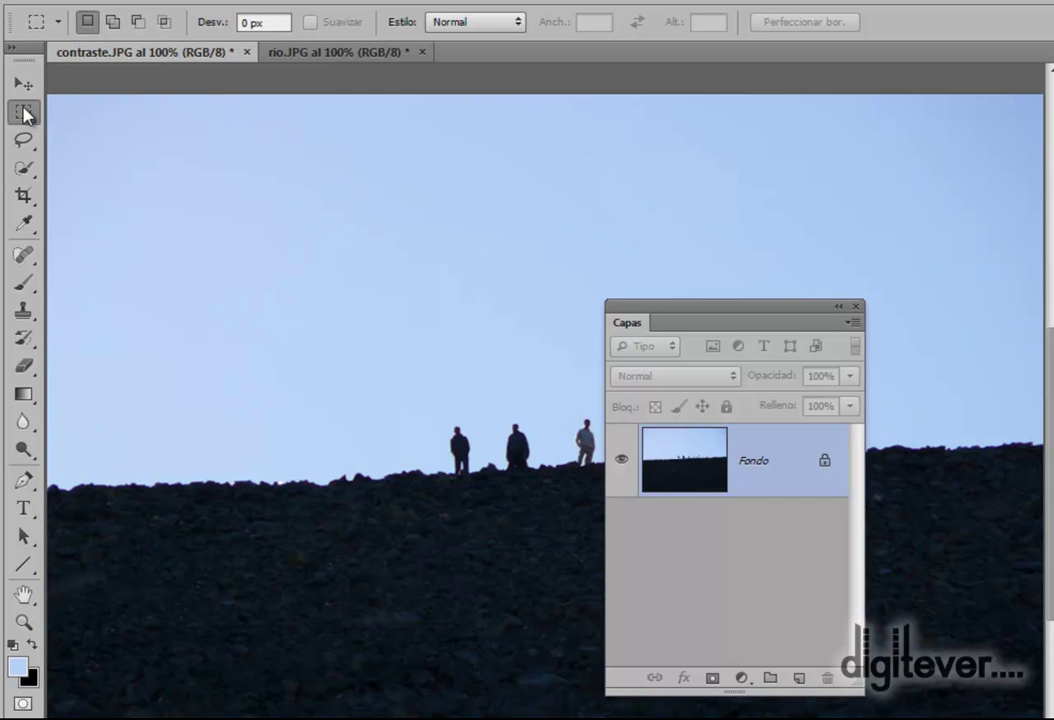
left_click(23, 140)
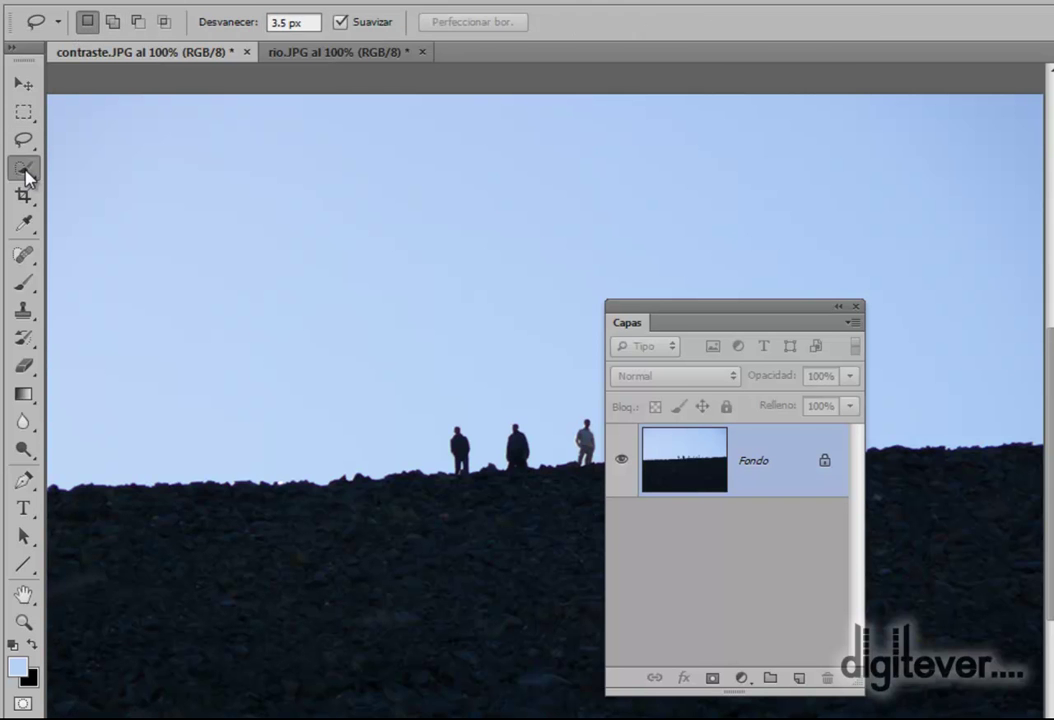
left_click(25, 169)
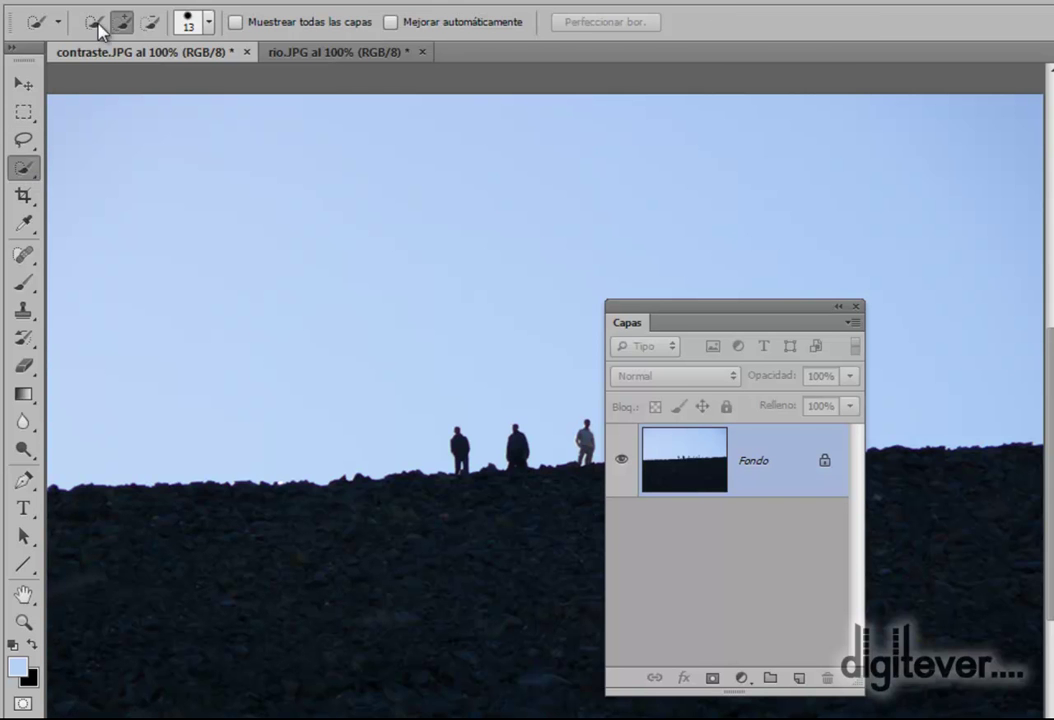
left_click(24, 140)
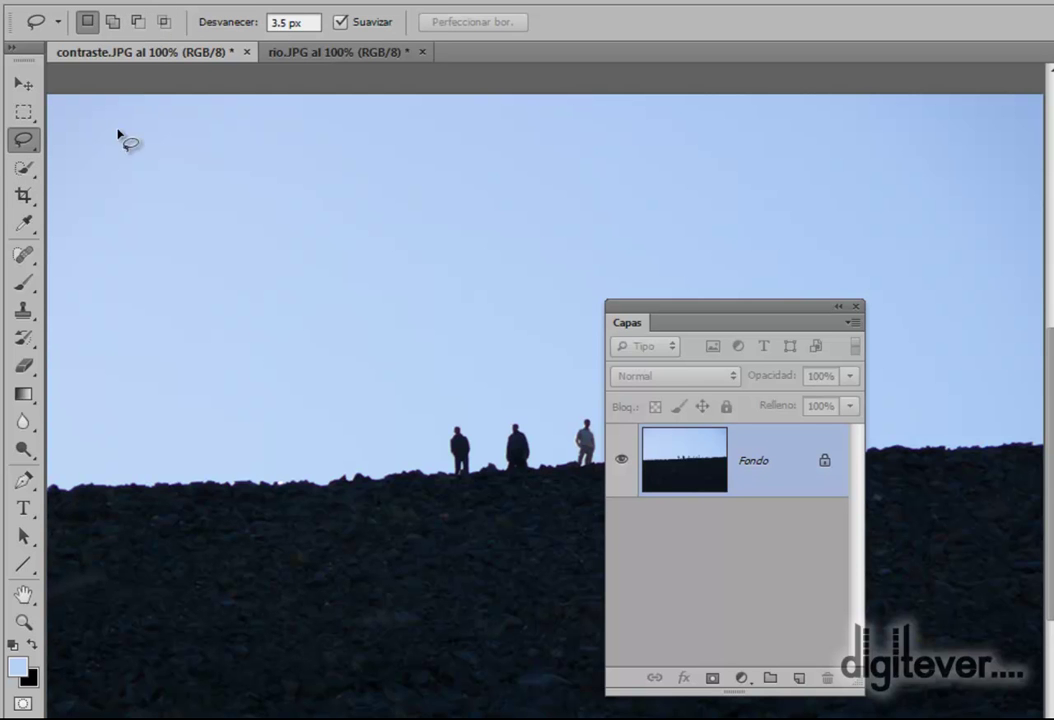
left_click(26, 168)
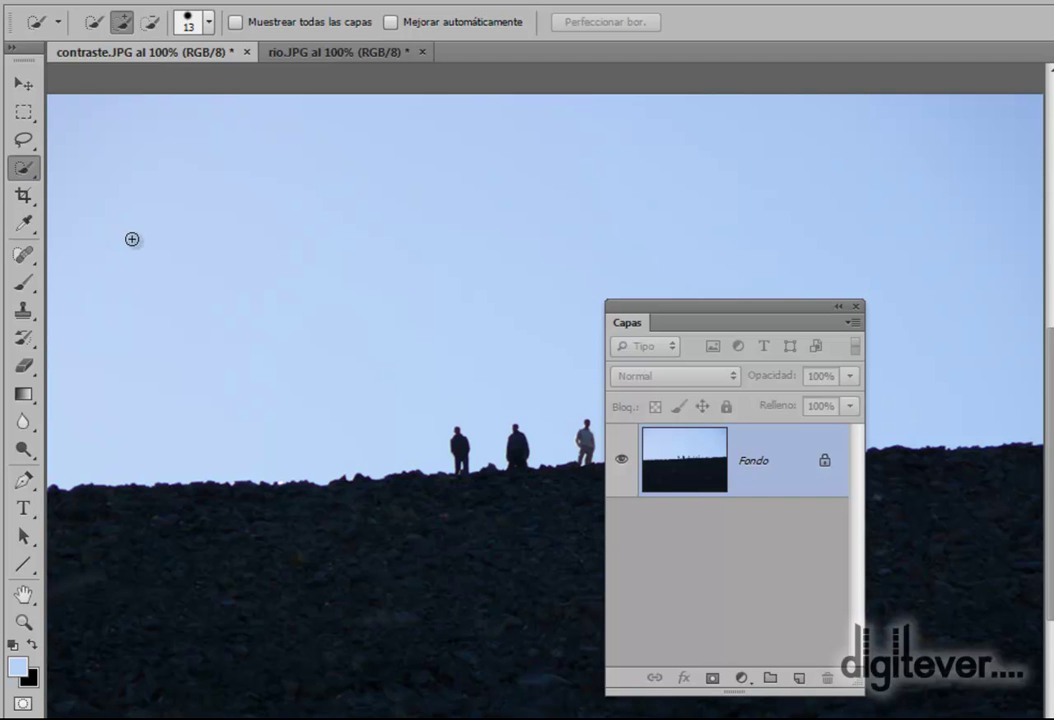
Draw a small rectangular selection in the upper-left part of the sky and move its outline slightly
left_click(26, 114)
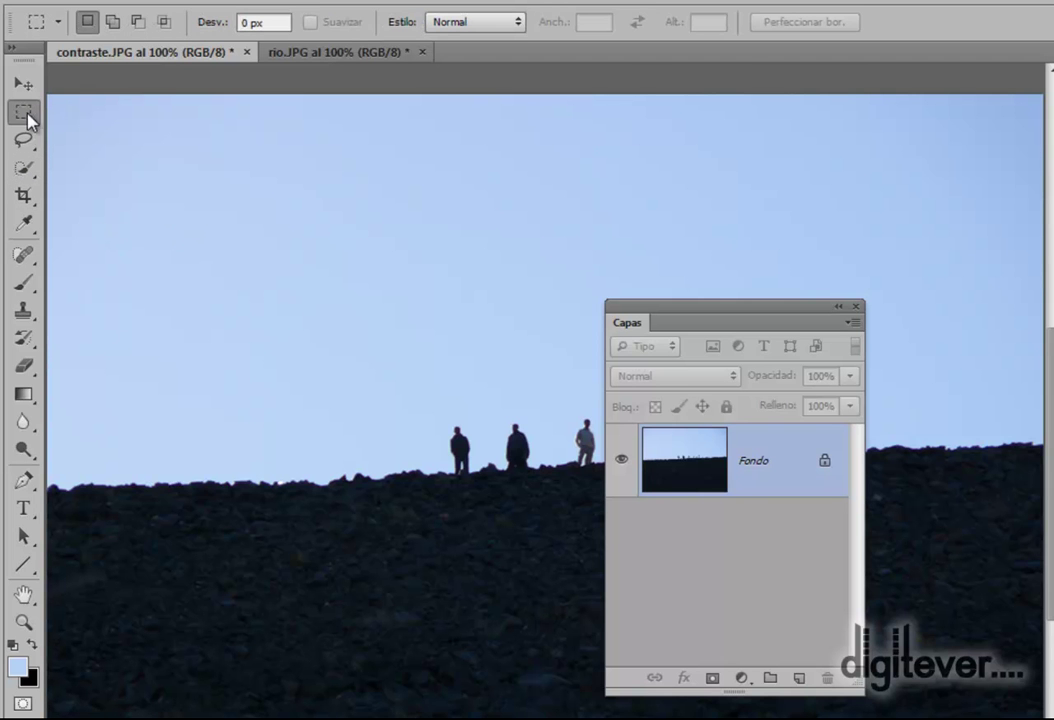
left_click_drag(128, 147, 248, 258)
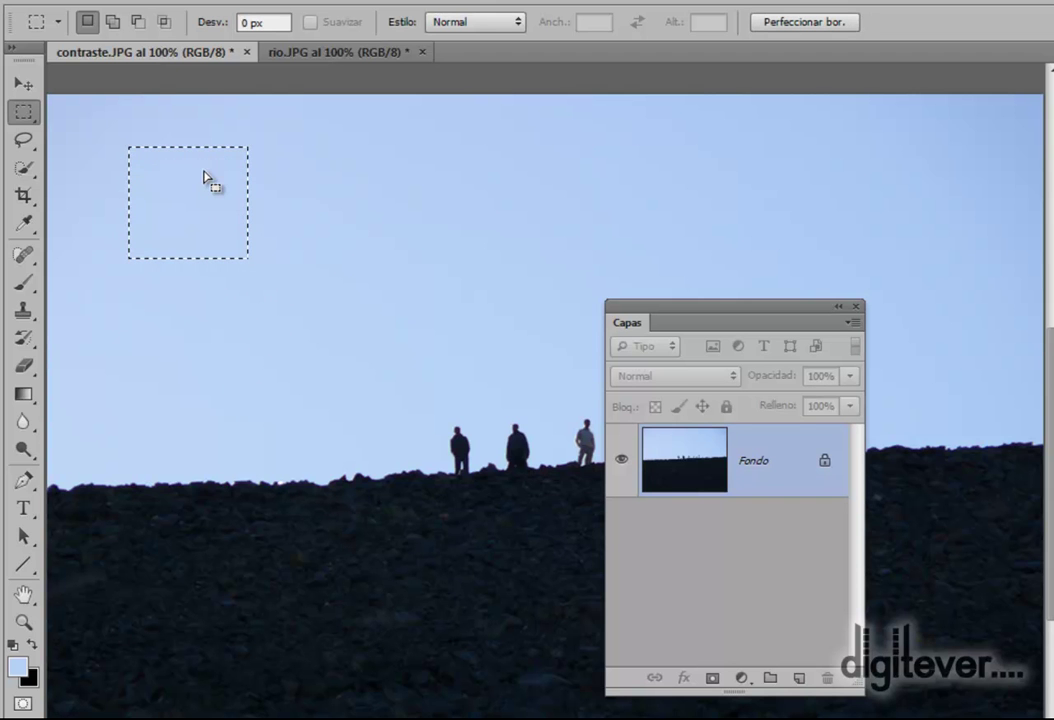
mouse_move(198, 202)
left_mouse_down()
mouse_move(186, 207)
mouse_move(215, 210)
left_mouse_up()
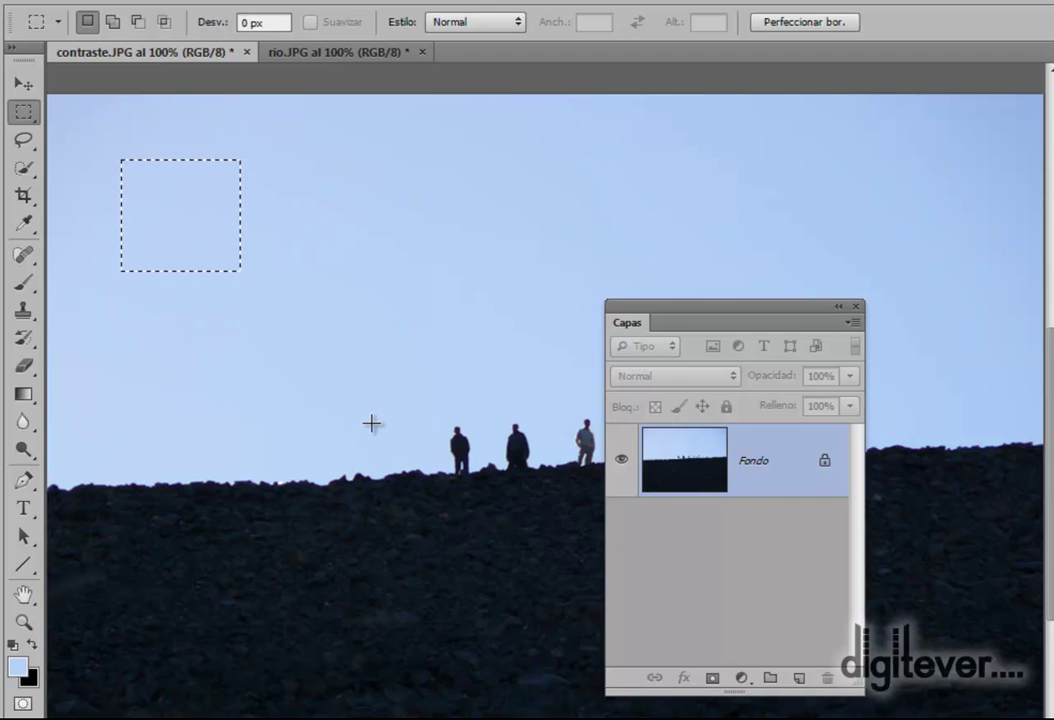
Draw a square marquee selection in the sky and add overlapping and separate rectangles beside, above and below it
left_click_drag(333, 149, 513, 327)
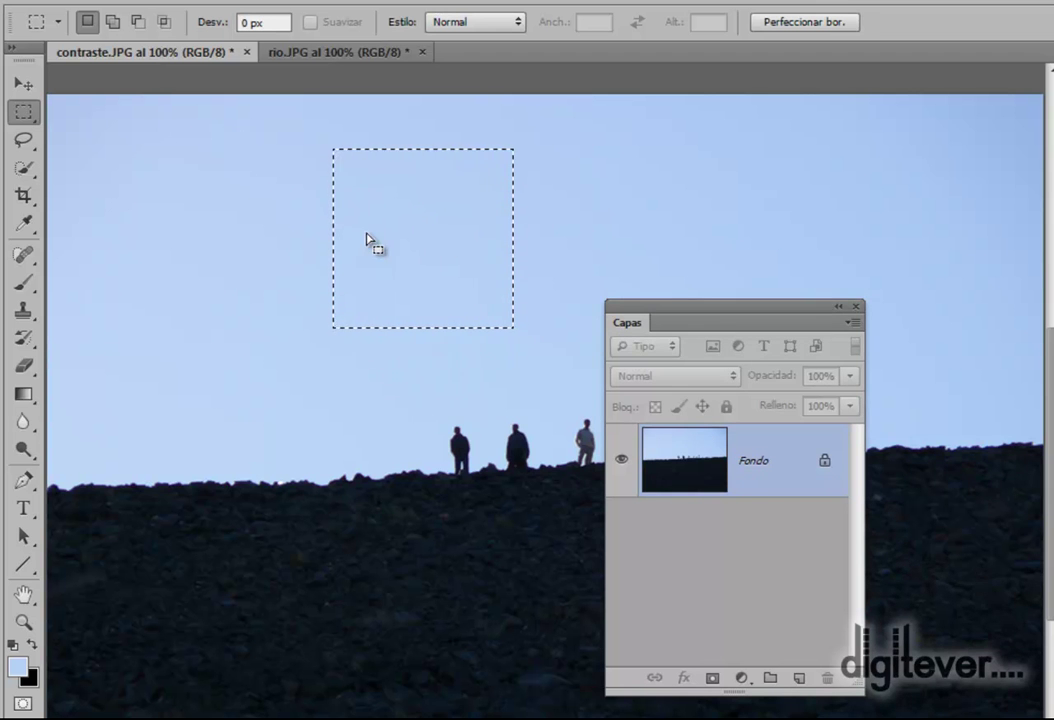
left_click(114, 21)
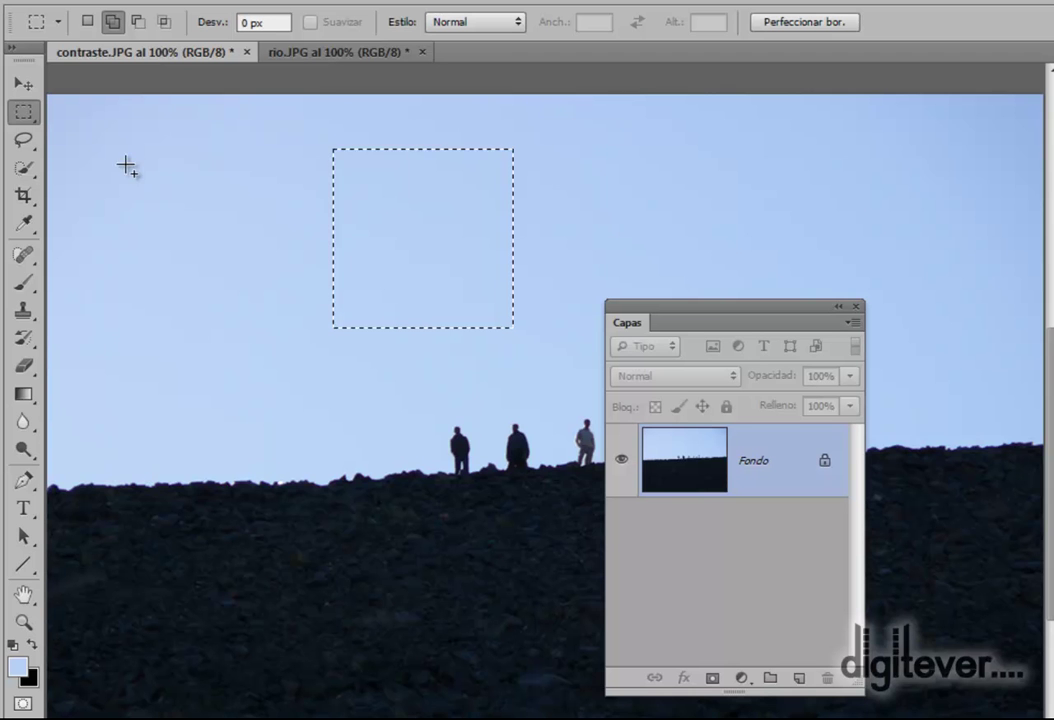
left_click_drag(125, 163, 284, 322)
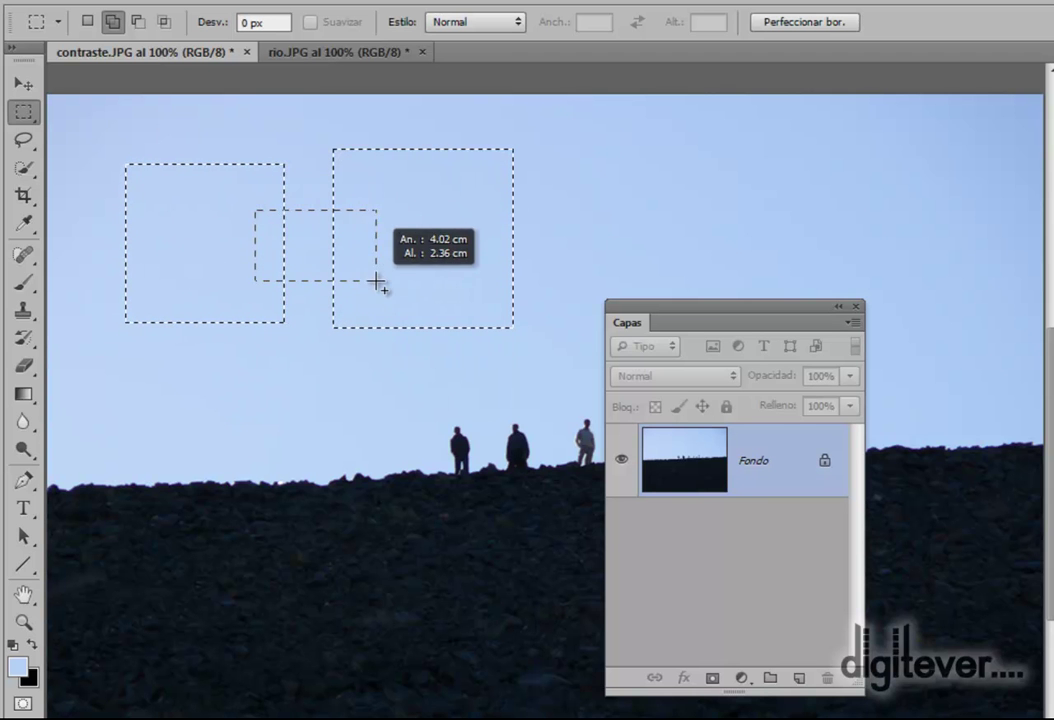
left_click_drag(211, 130, 268, 172)
left_click_drag(344, 118, 406, 170)
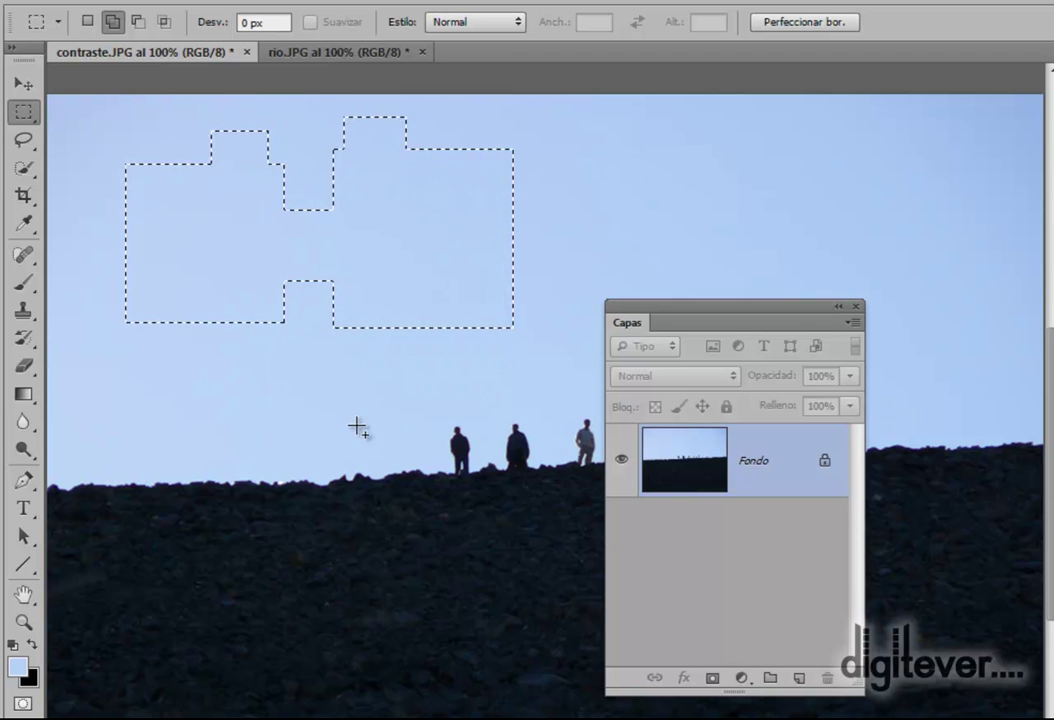
left_click_drag(117, 376, 265, 473)
left_click_drag(337, 378, 548, 489)
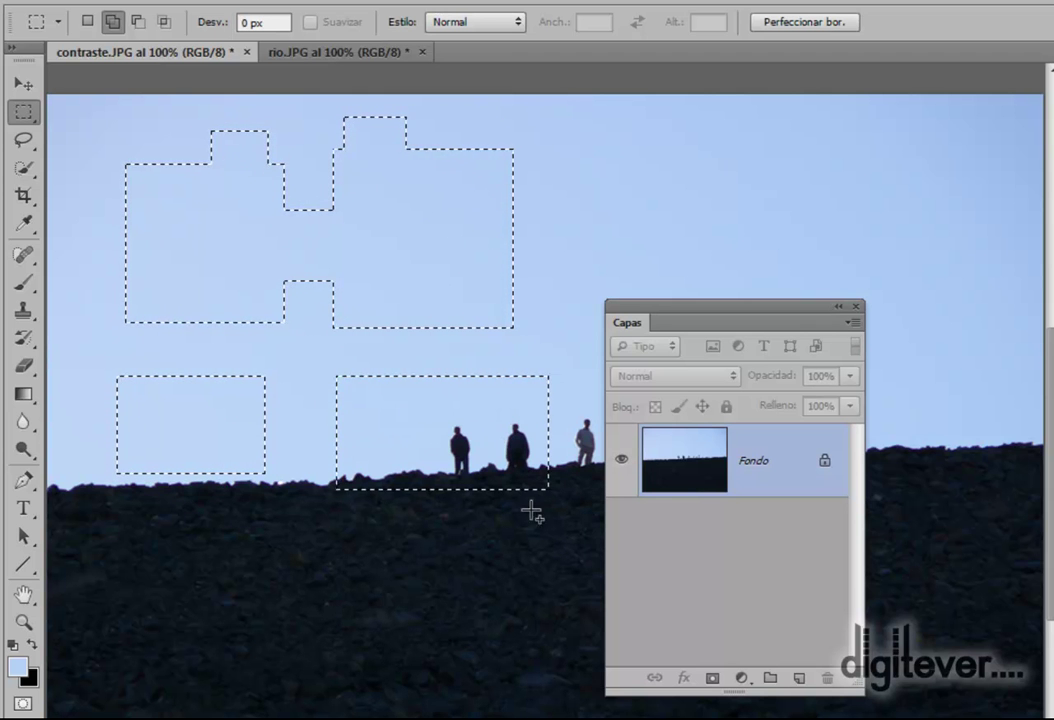
Return to new-selection mode and reposition the whole selection outline slightly lower, nudging it sideways for fine placement
left_click(89, 25)
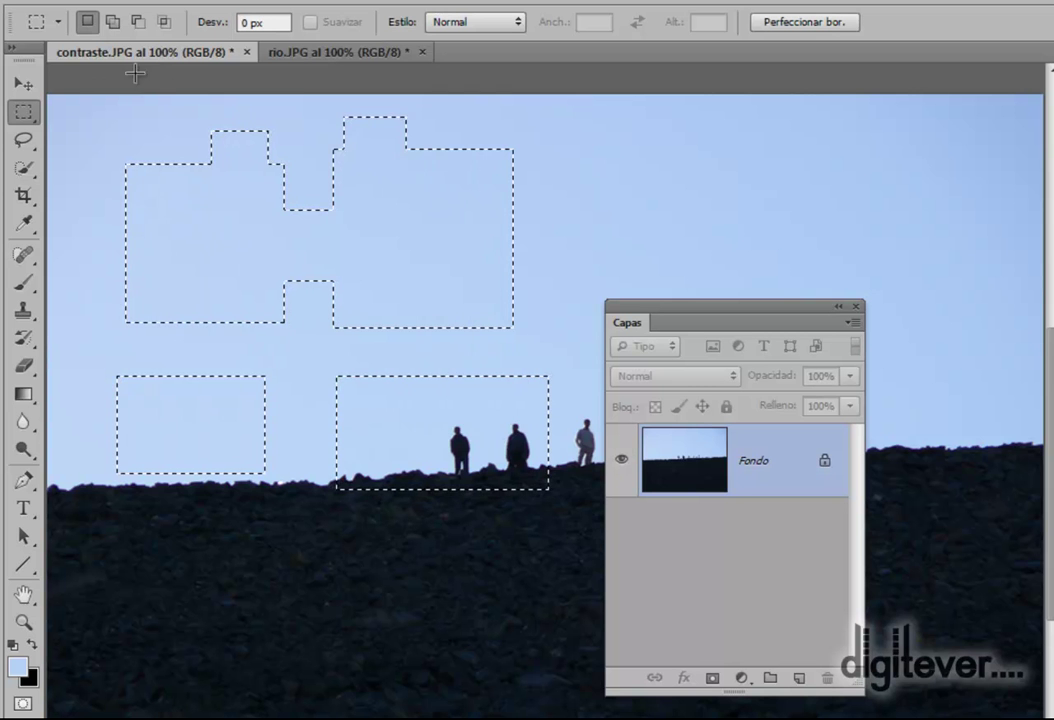
left_click_drag(268, 255, 285, 278)
key("Right")
key("Right")
key("Right")
key("Right")
key("Right")
key("Right")
key("Right")
key("Right")
key("Right")
key("Right")
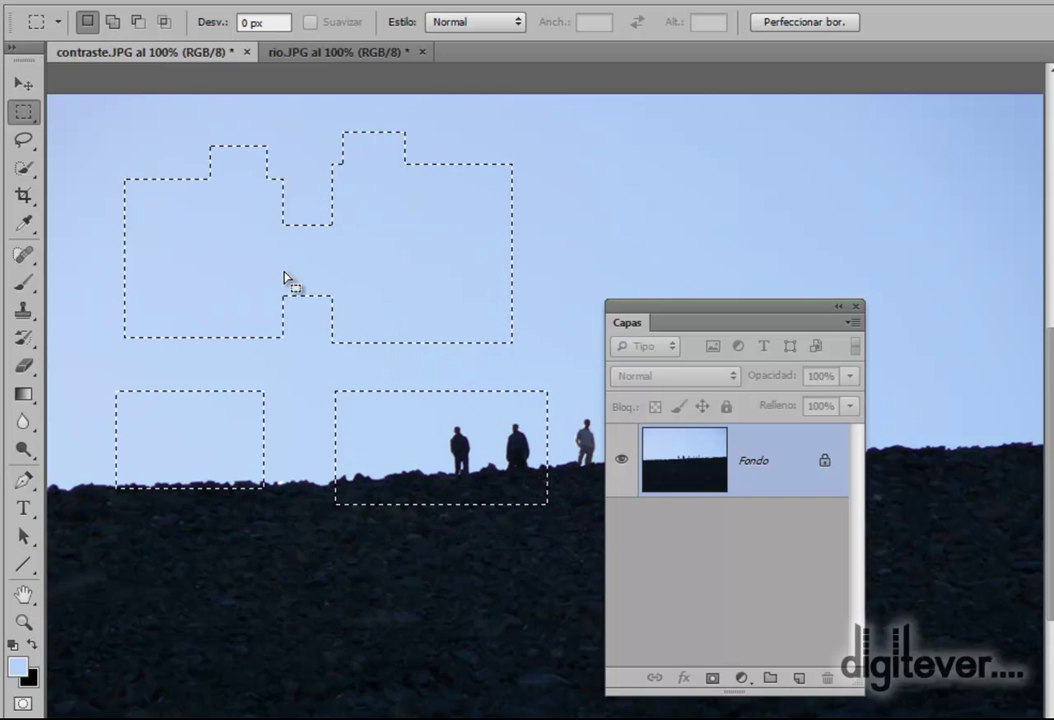
key("Left")
key("Left")
key("Left")
key("Left")
key("Left")
key("Left")
key("Left")
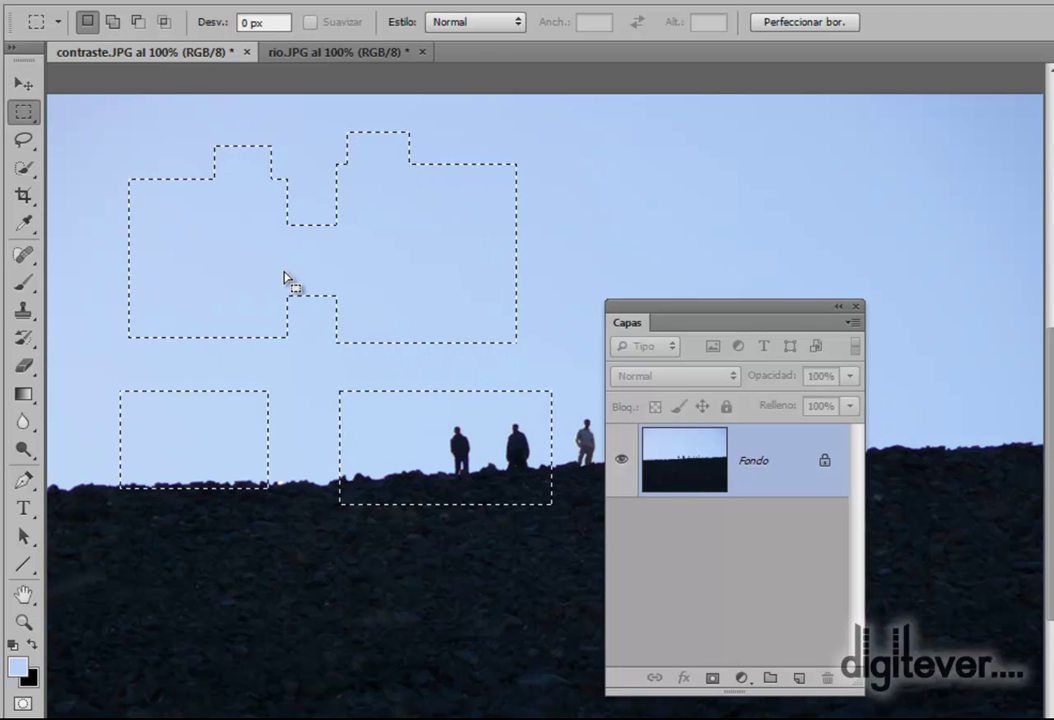
mouse_move(204, 266)
left_mouse_down()
mouse_move(216, 379)
mouse_move(215, 266)
left_mouse_up()
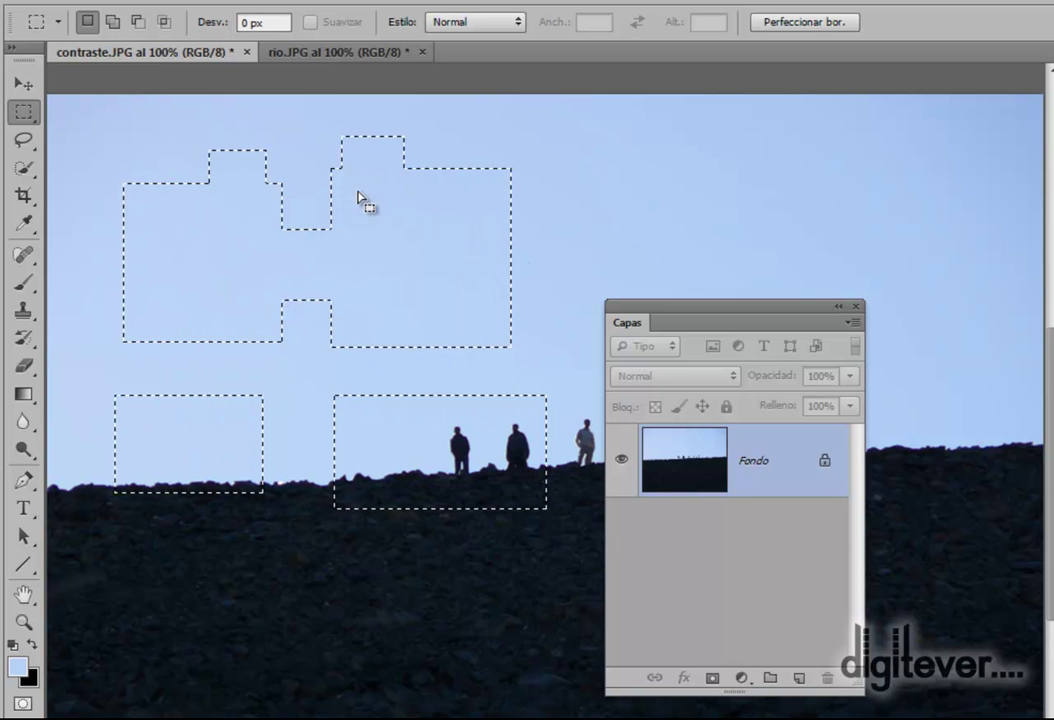
Try copying the selected areas to a new layer and moving the copy, and undo both changes
left_click(355, 2)
mouse_move(262, 2)
mouse_move(494, 22)
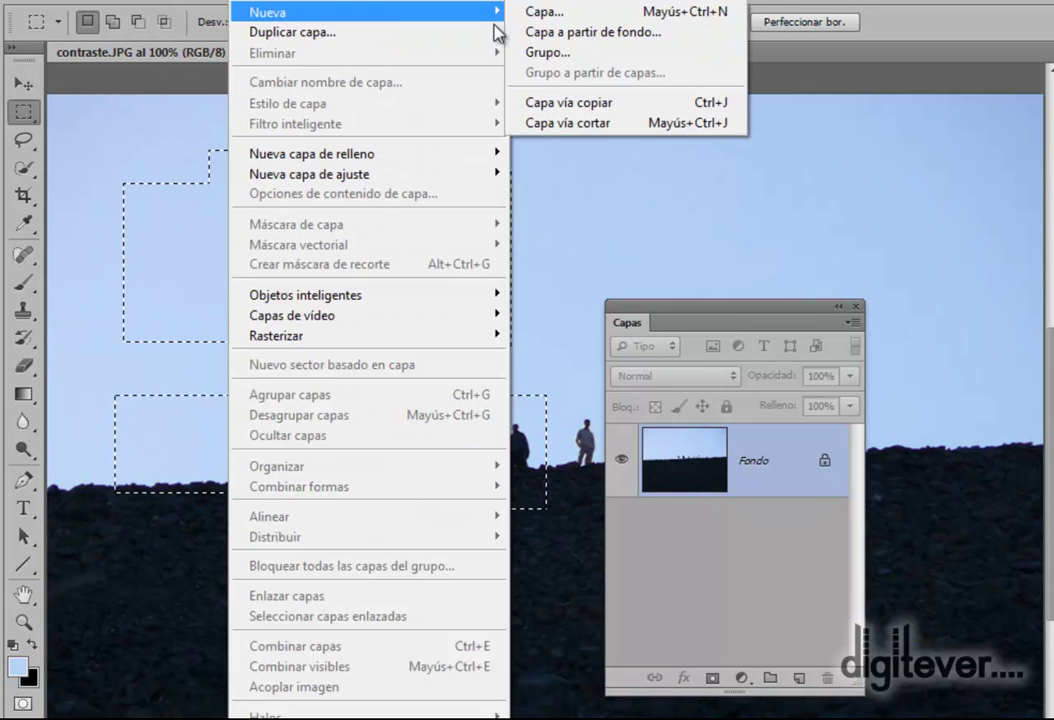
left_click(602, 103)
key("v")
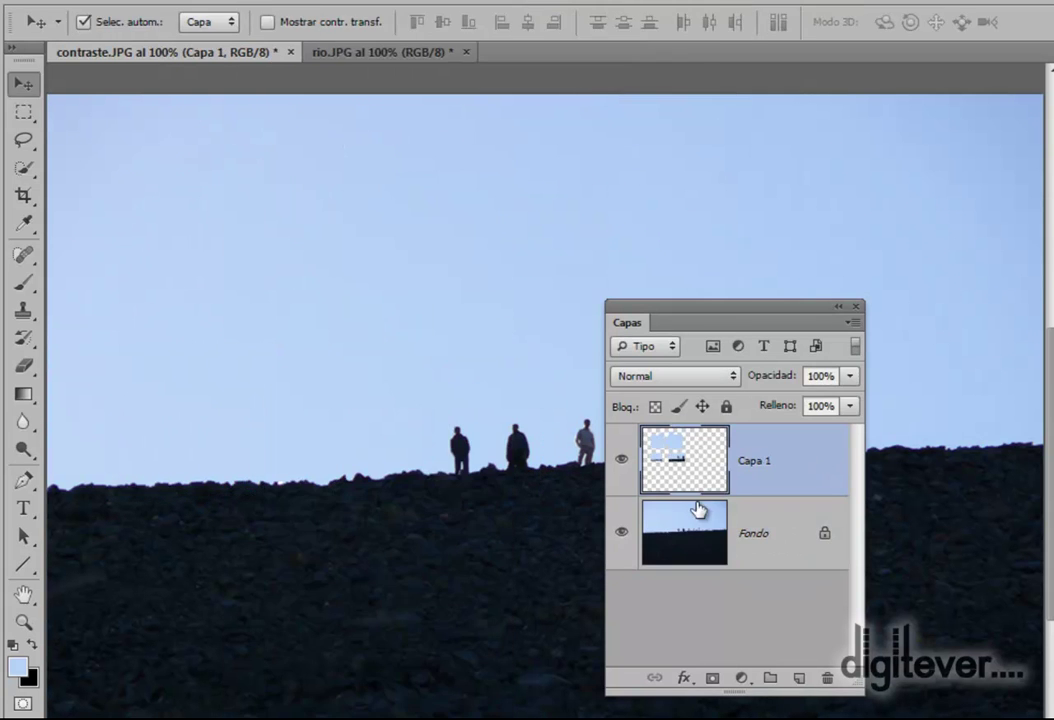
left_click_drag(506, 348, 500, 378)
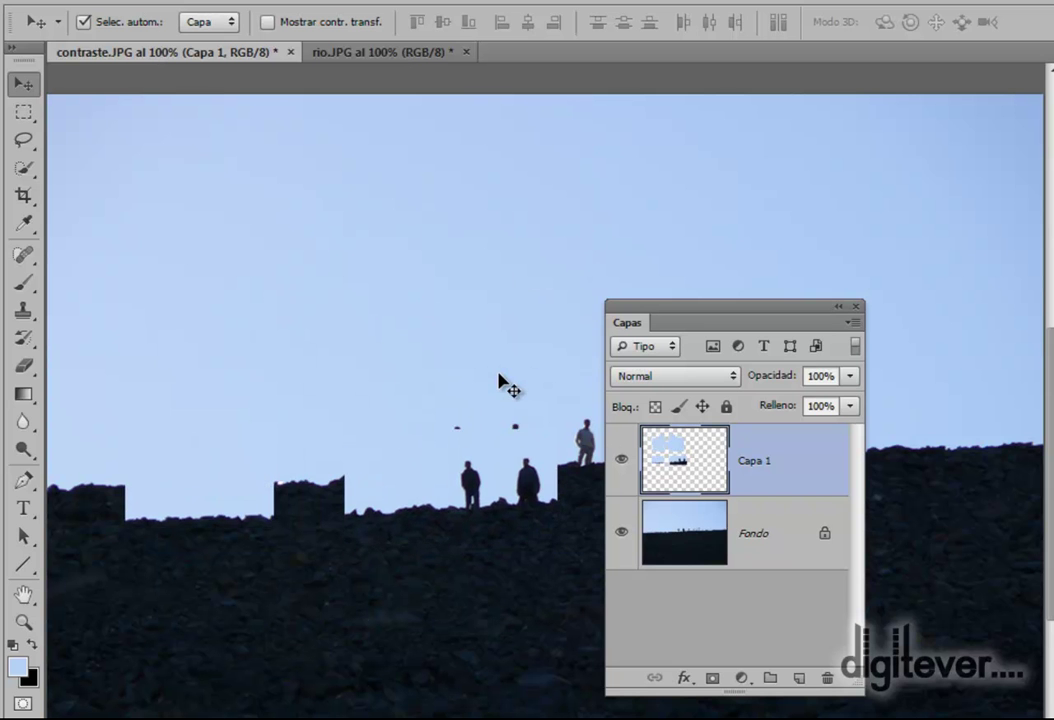
key("ctrl+z")
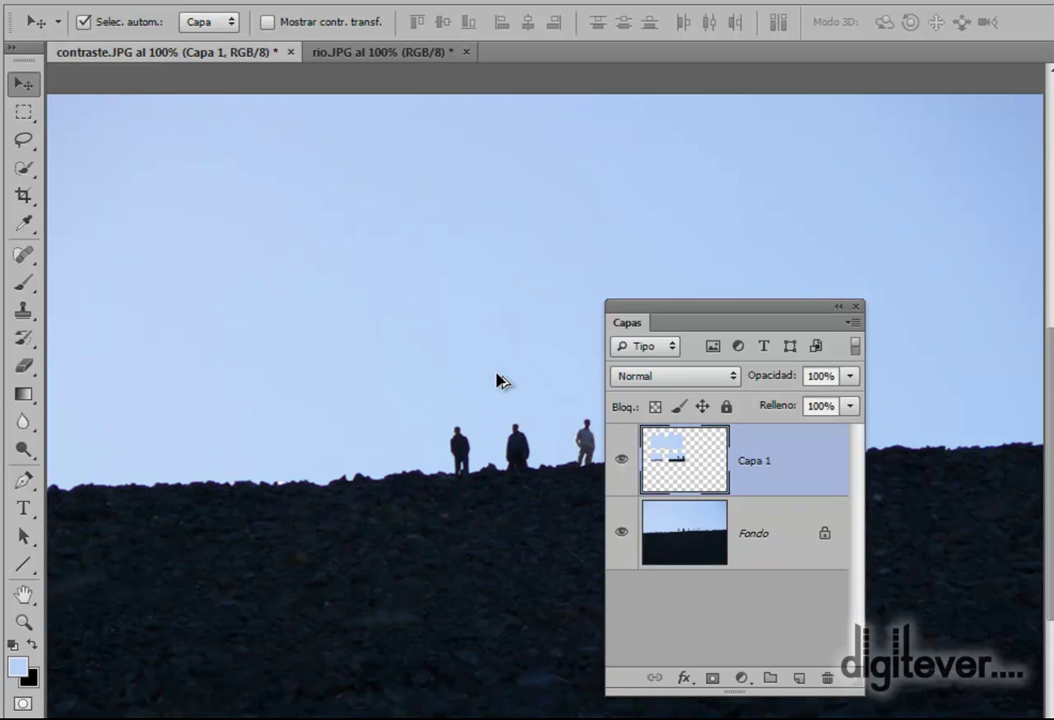
key("ctrl+alt+z")
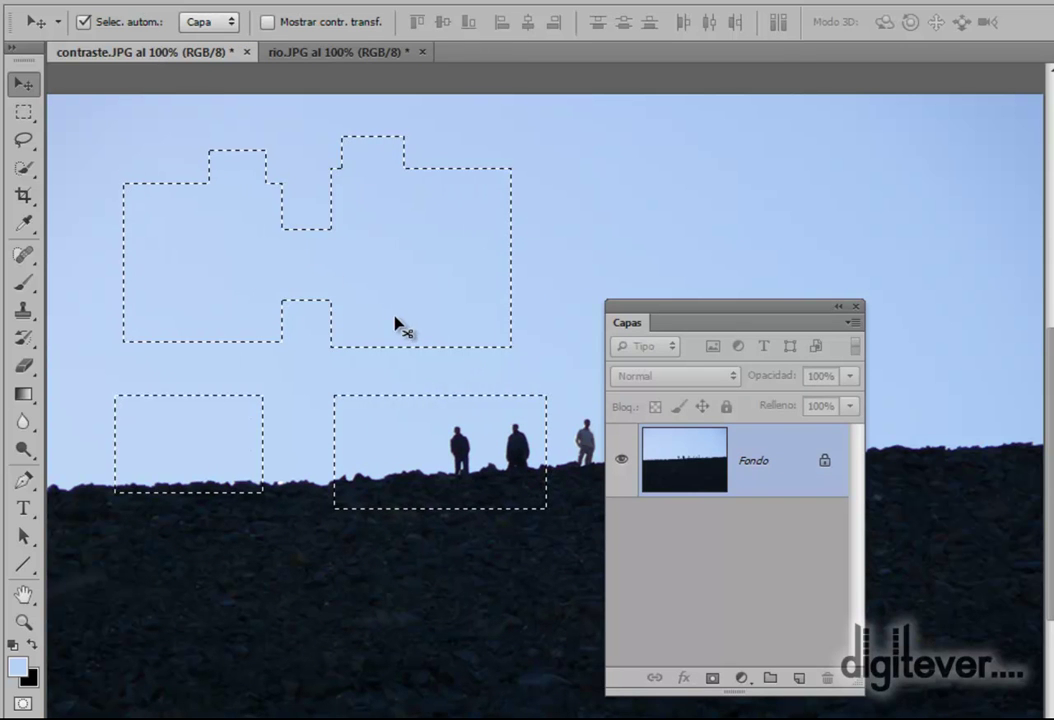
Use the Elliptical Marquee tool to add three rounded bulges to the outer edges of the upper selection shape
left_click(24, 111)
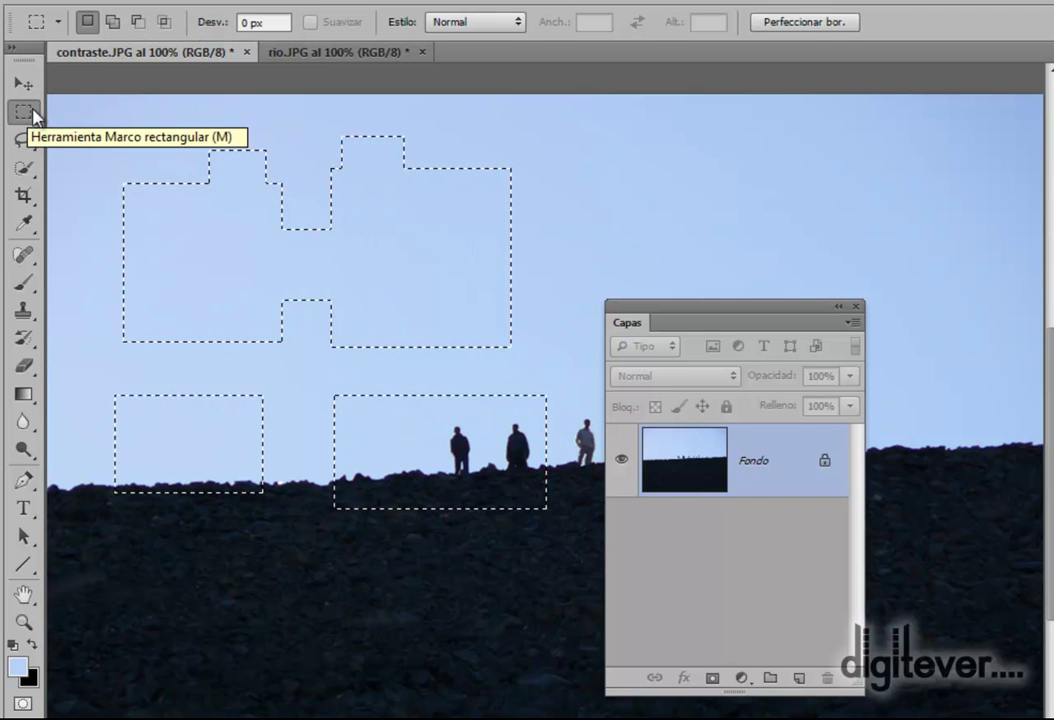
left_click_drag(24, 111, 104, 125)
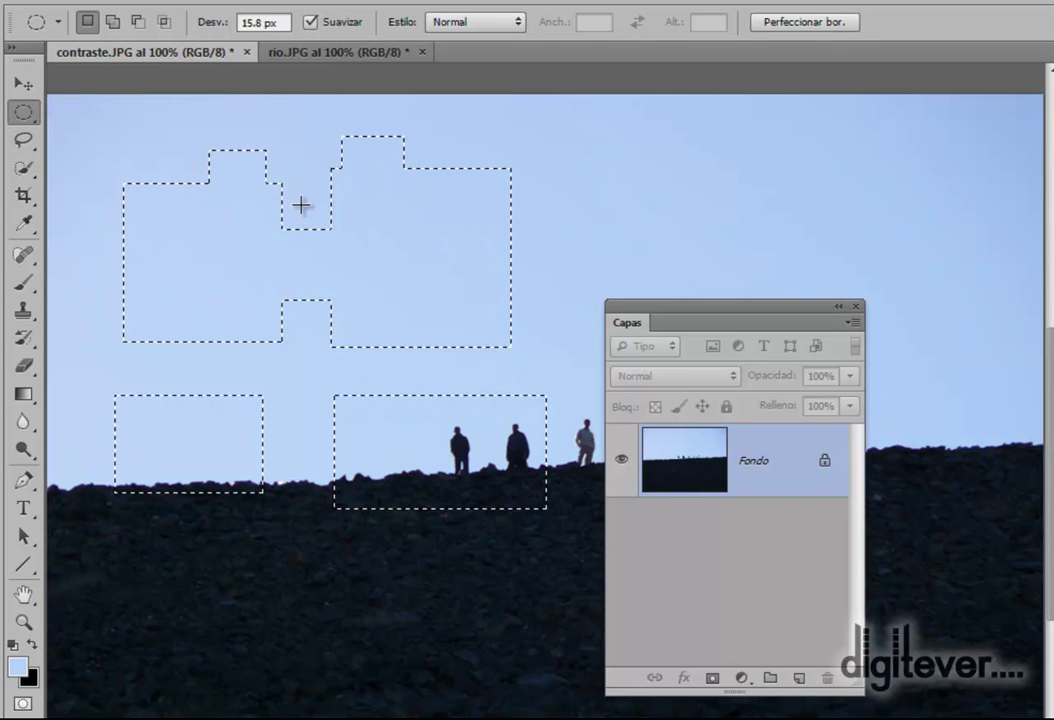
left_click(112, 21)
left_click_drag(436, 137, 496, 205)
left_click_drag(122, 155, 186, 259)
left_click_drag(553, 232, 476, 305)
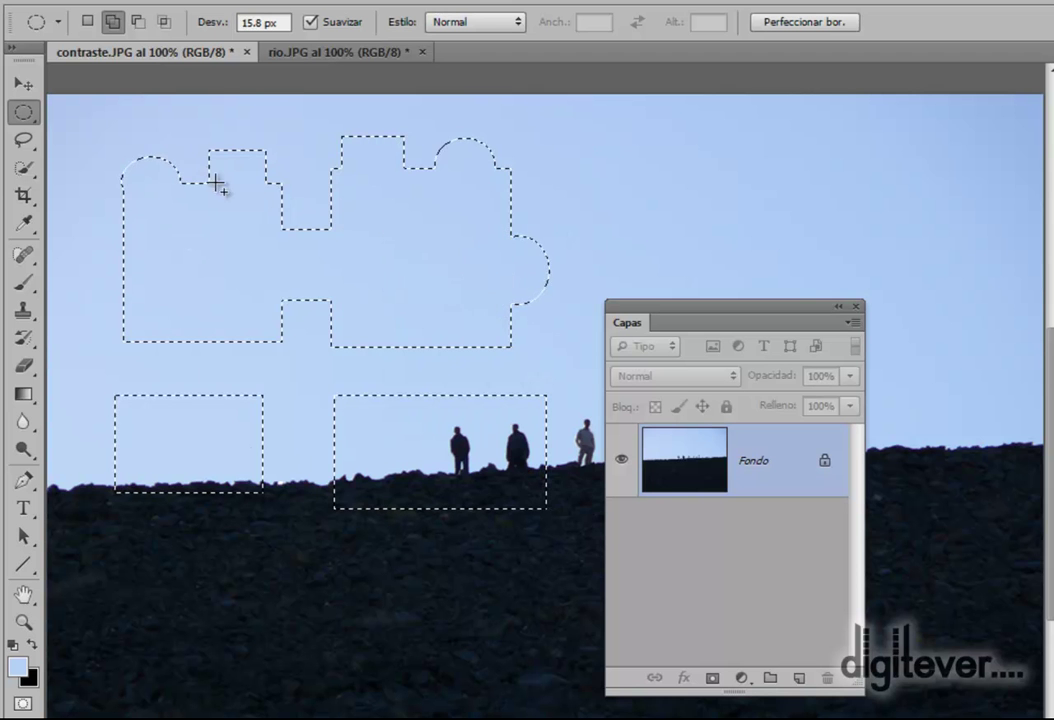
Subtract circular areas from inside the two upper blocks and the two lower rectangles of the selection
left_click(138, 21)
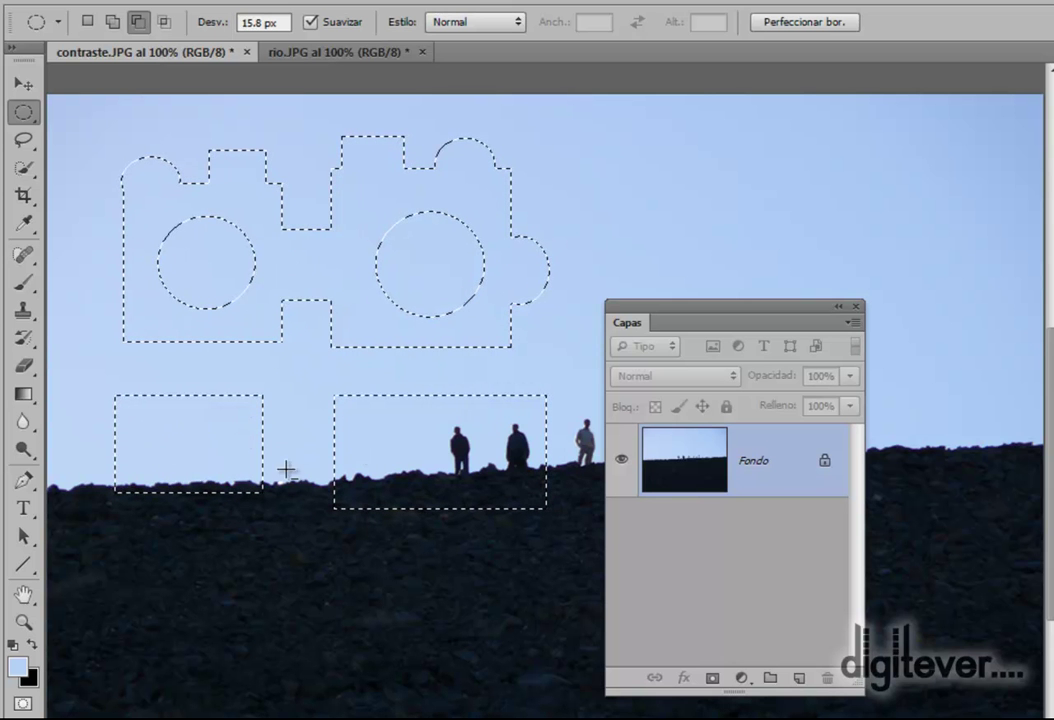
left_click_drag(435, 428, 503, 490)
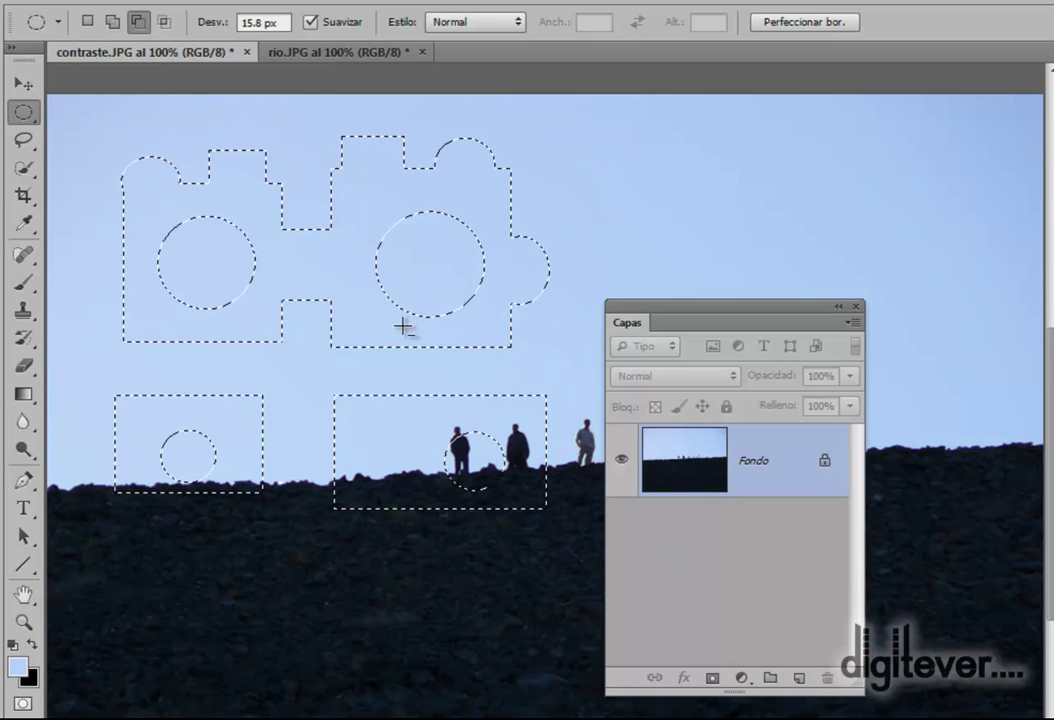
Use the Lasso tool to add a freehand area to the upper shape's left edge and subtract an oval between its two circles
left_click(23, 140)
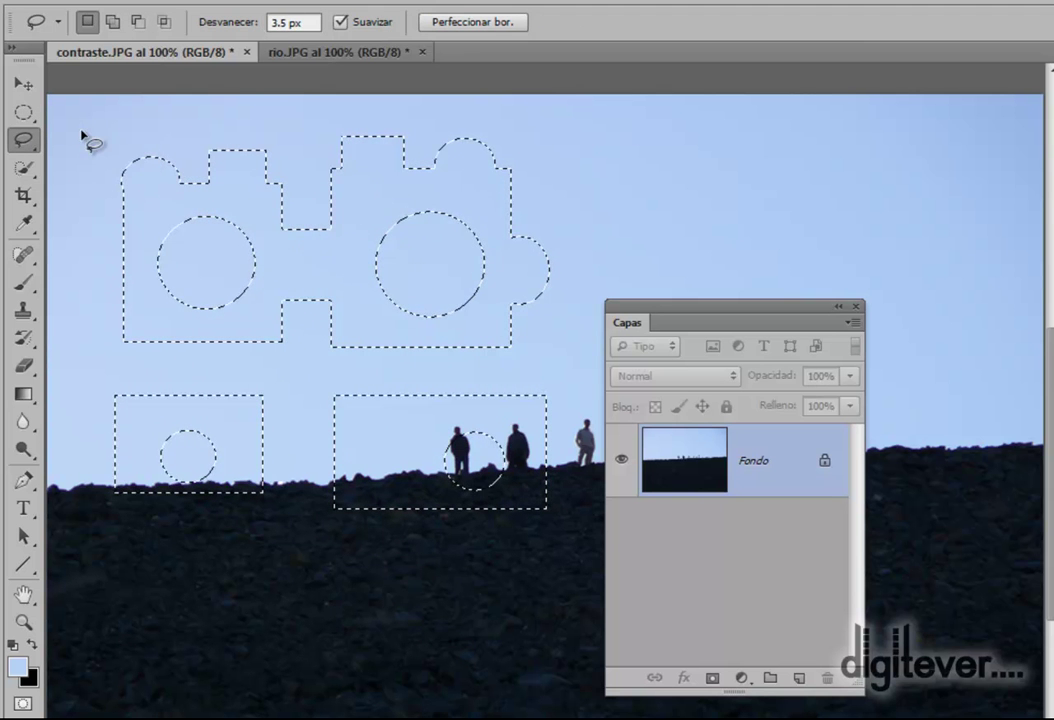
left_click(112, 22)
mouse_move(95, 190)
left_mouse_down()
mouse_move(66, 250)
mouse_move(80, 343)
mouse_move(141, 341)
mouse_move(133, 214)
mouse_move(90, 186)
left_mouse_up()
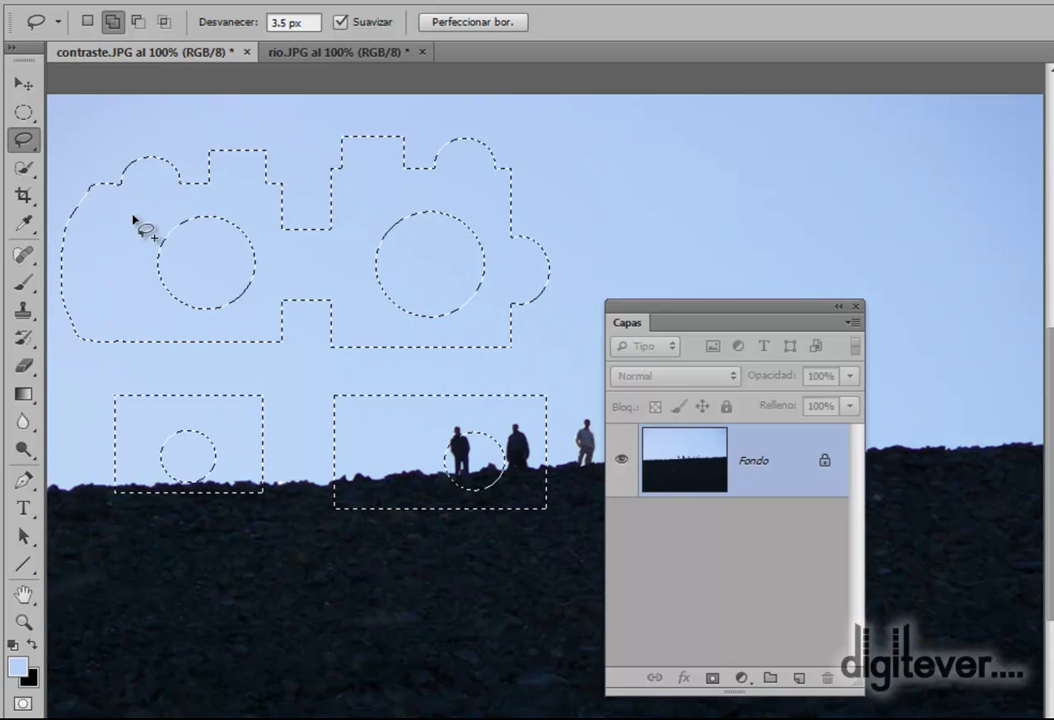
left_click(138, 21)
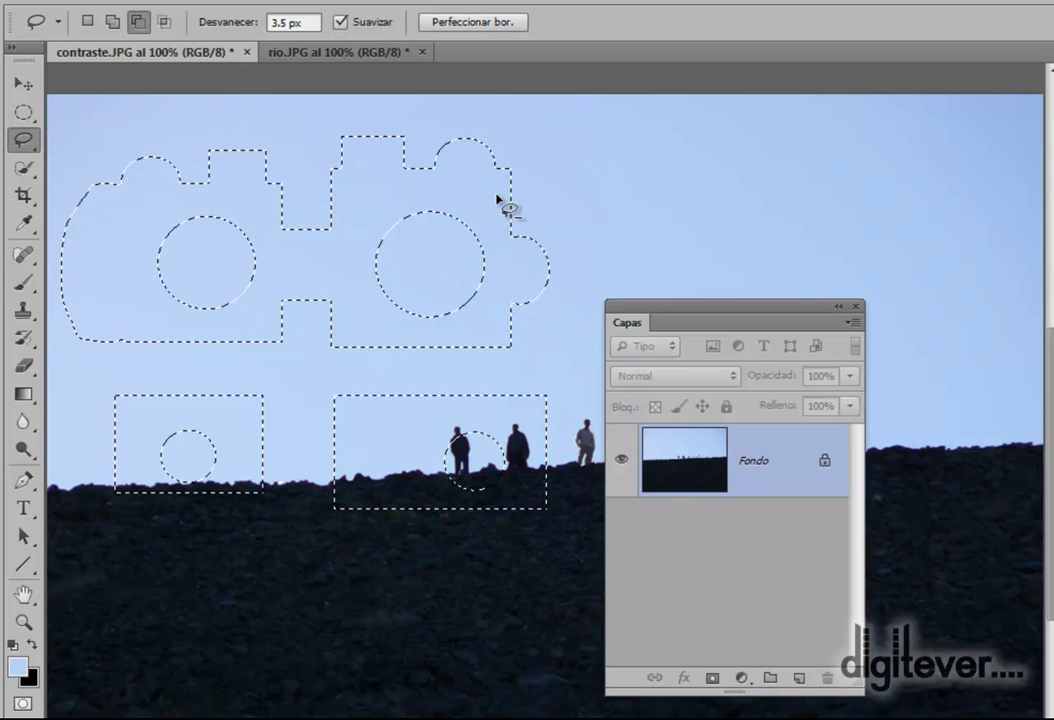
left_click_drag(350, 293, 350, 260)
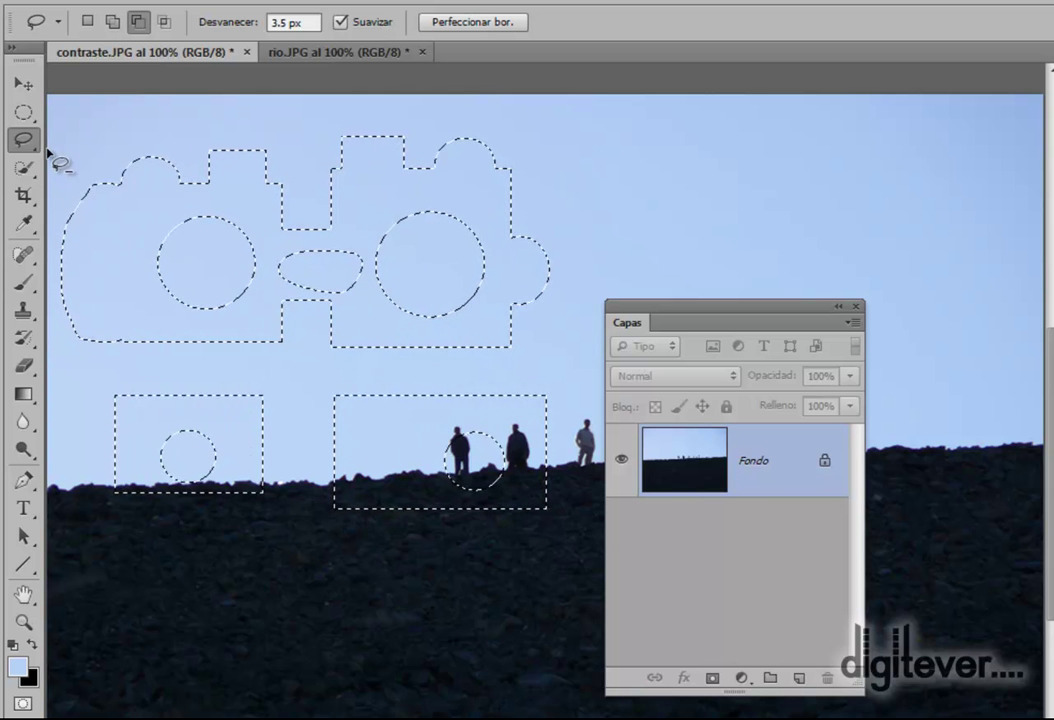
Use the Quick Selection tool to add a patch of the dark ground to the selection and subtract a thin strip from it
key("w")
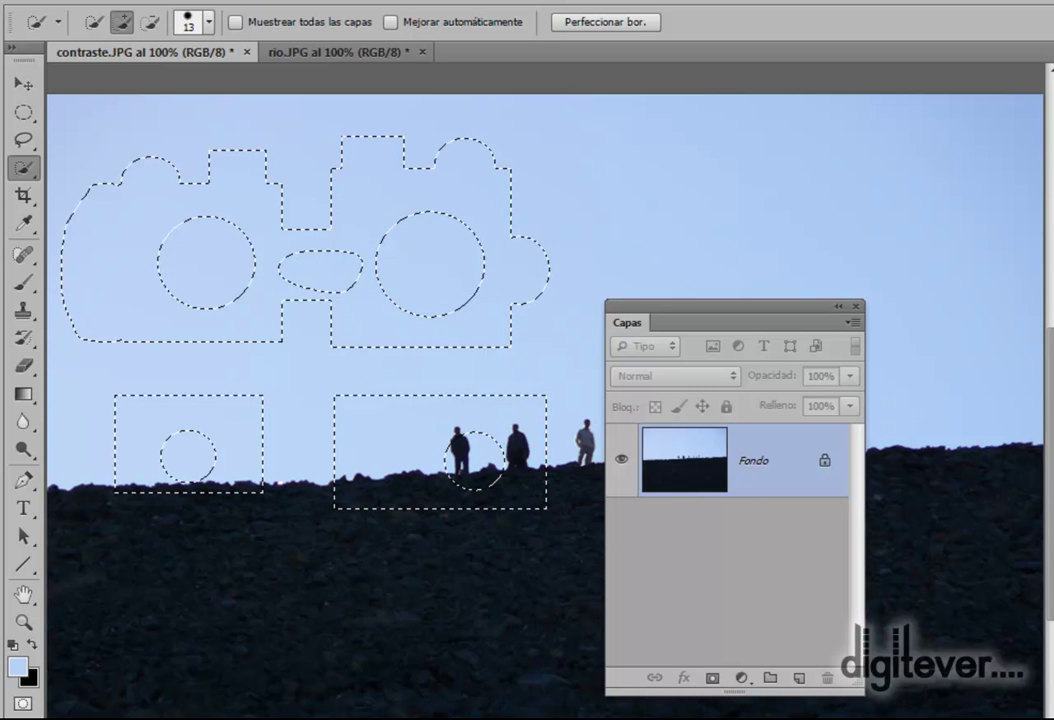
left_click_drag(385, 585, 165, 605)
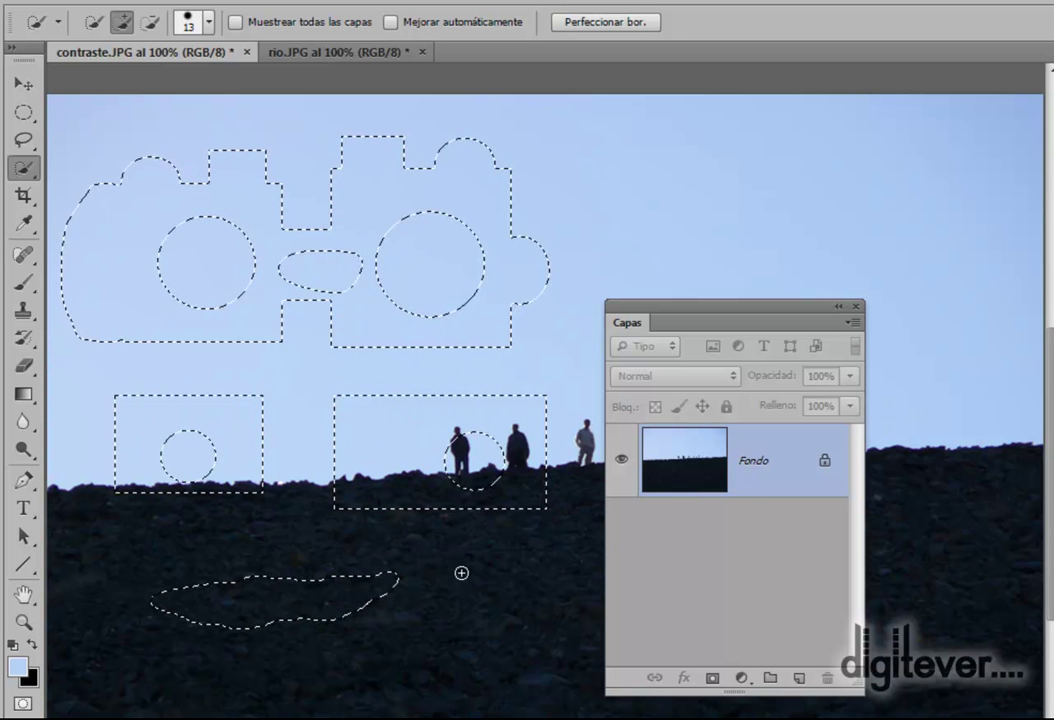
left_click(149, 22)
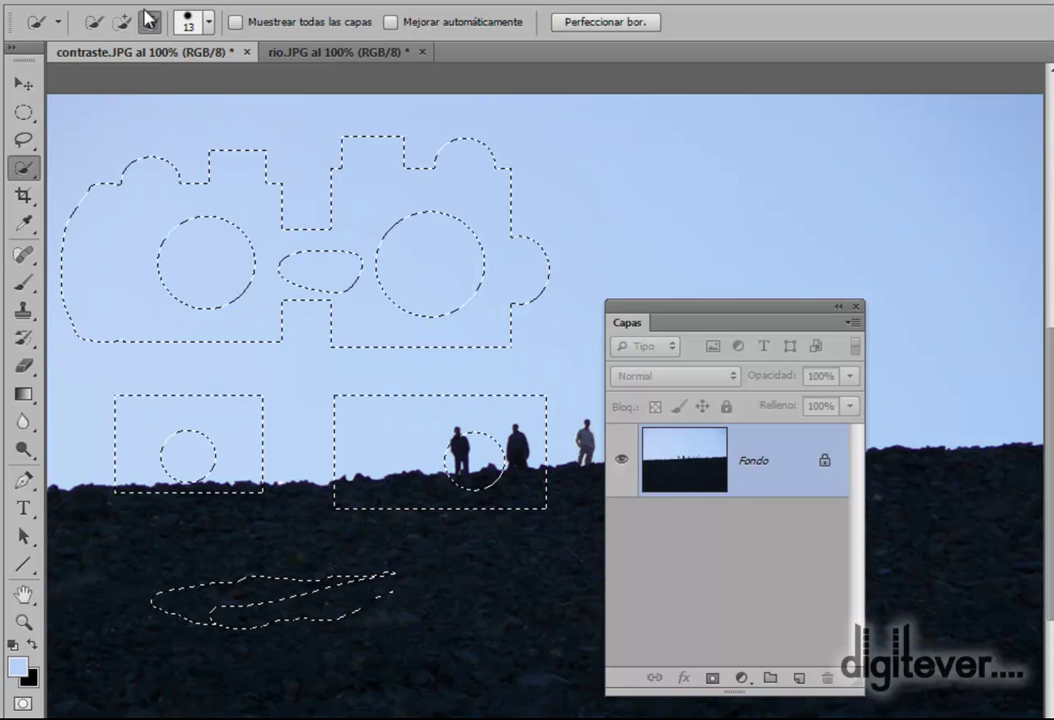
left_click(24, 112)
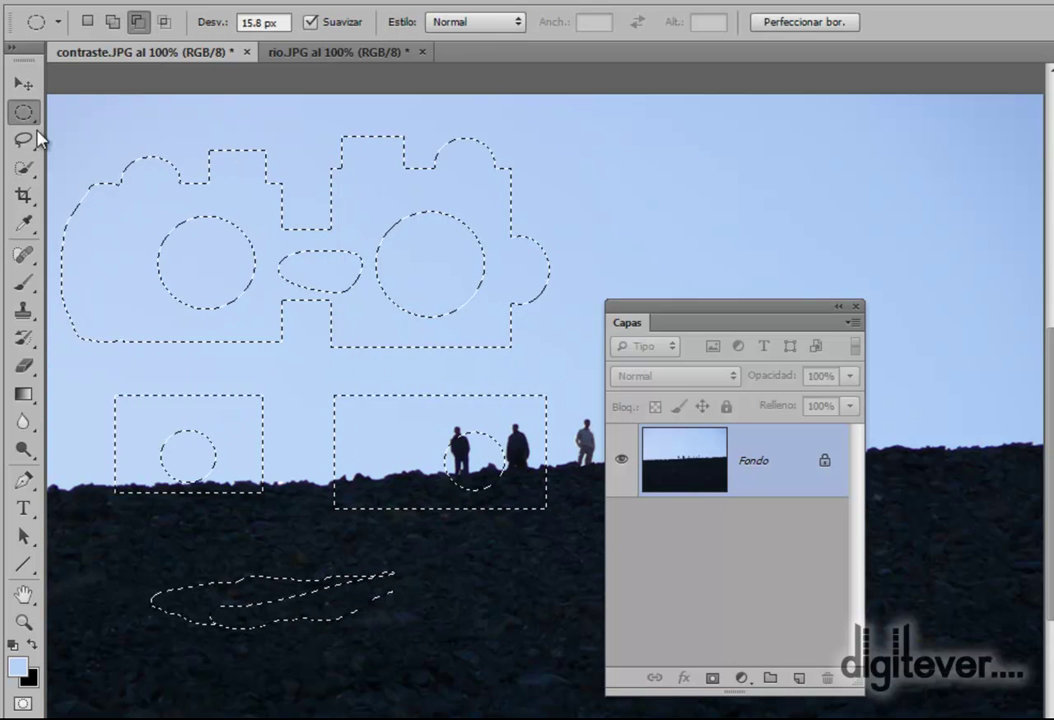
left_click(24, 140)
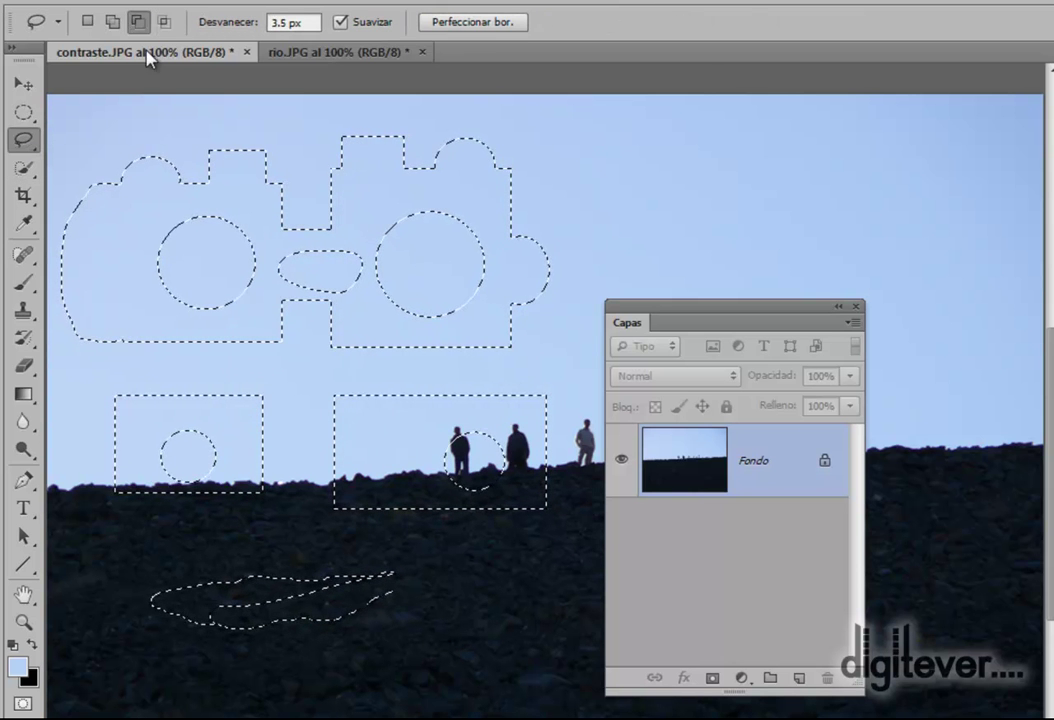
Use the Rectangular Marquee tool in intersect mode to keep only the selection parts inside a large rectangle covering most of the shapes
left_click(27, 114)
left_click(27, 117)
left_click(100, 108)
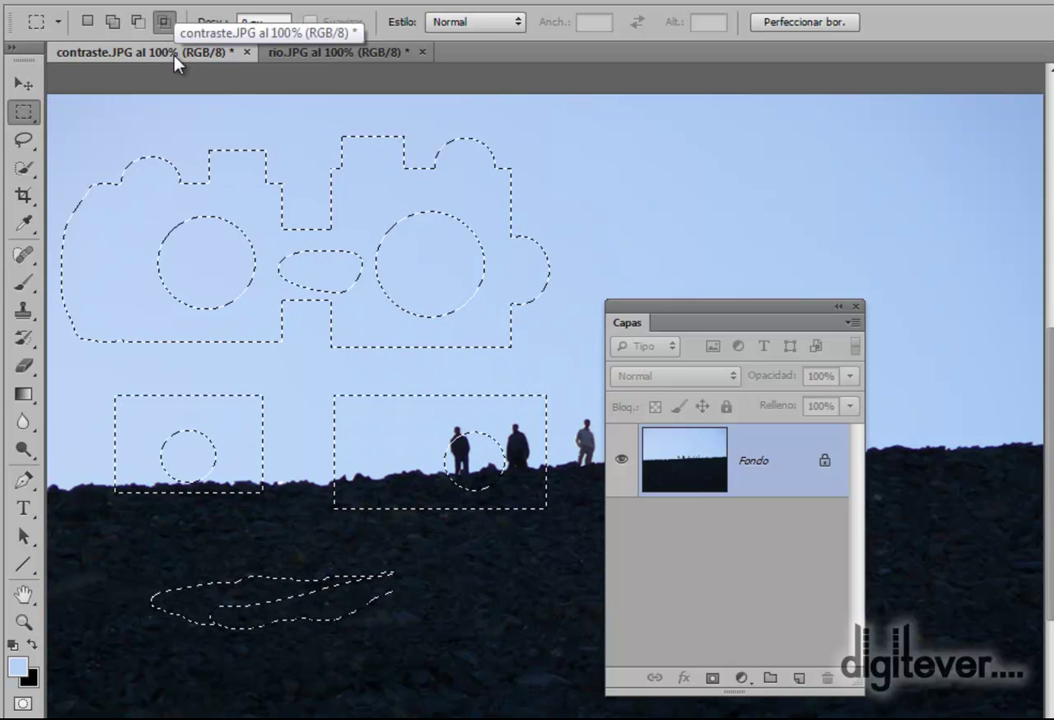
left_click_drag(77, 164, 248, 287)
left_click_drag(438, 448, 490, 462)
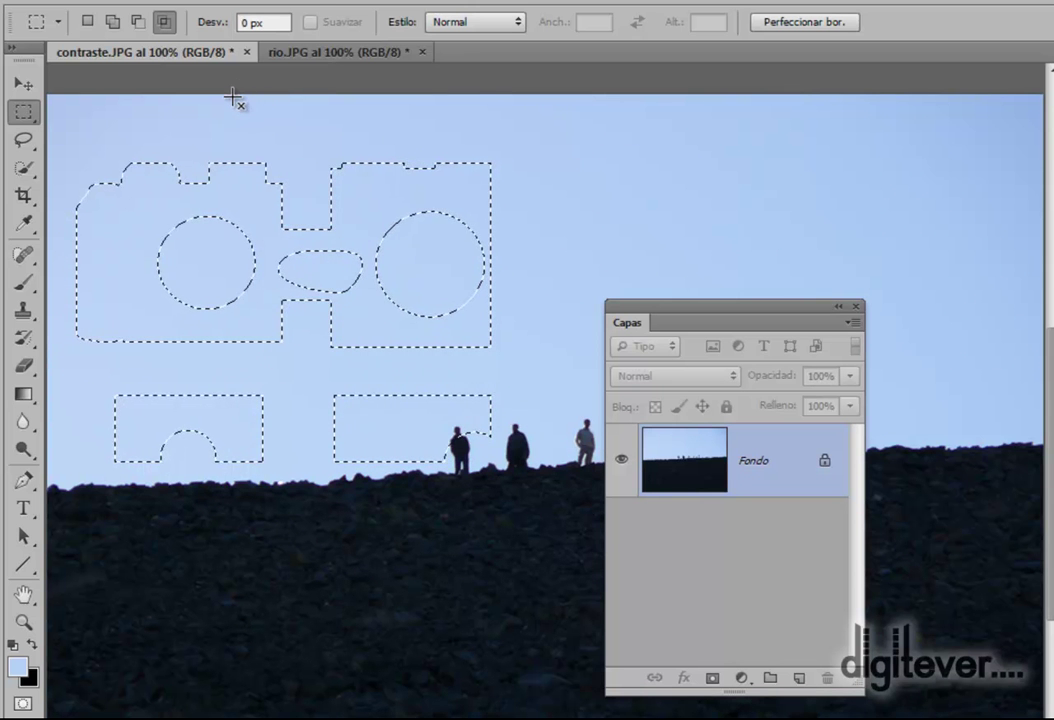
left_click(24, 139)
left_click(120, 158)
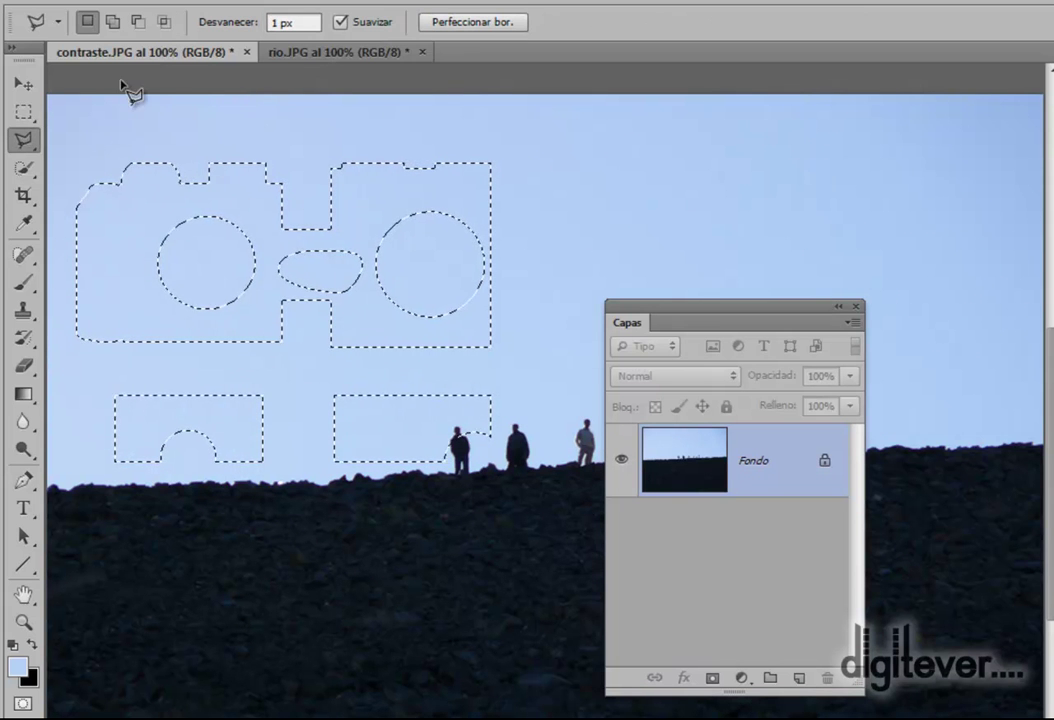
left_click(26, 168)
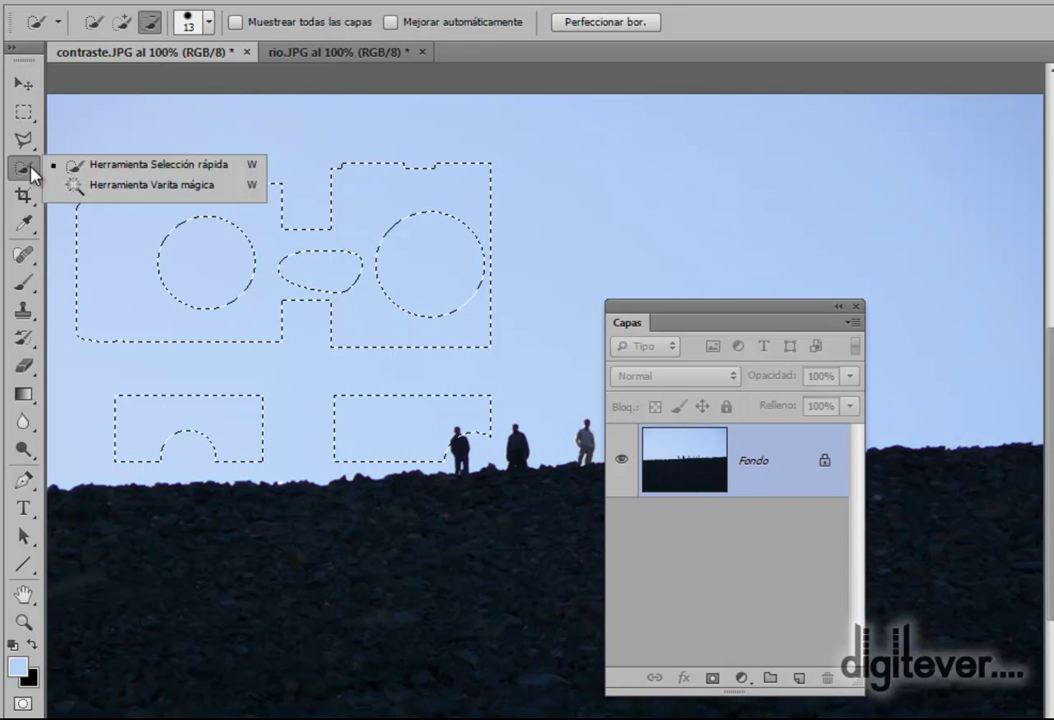
left_click(148, 184)
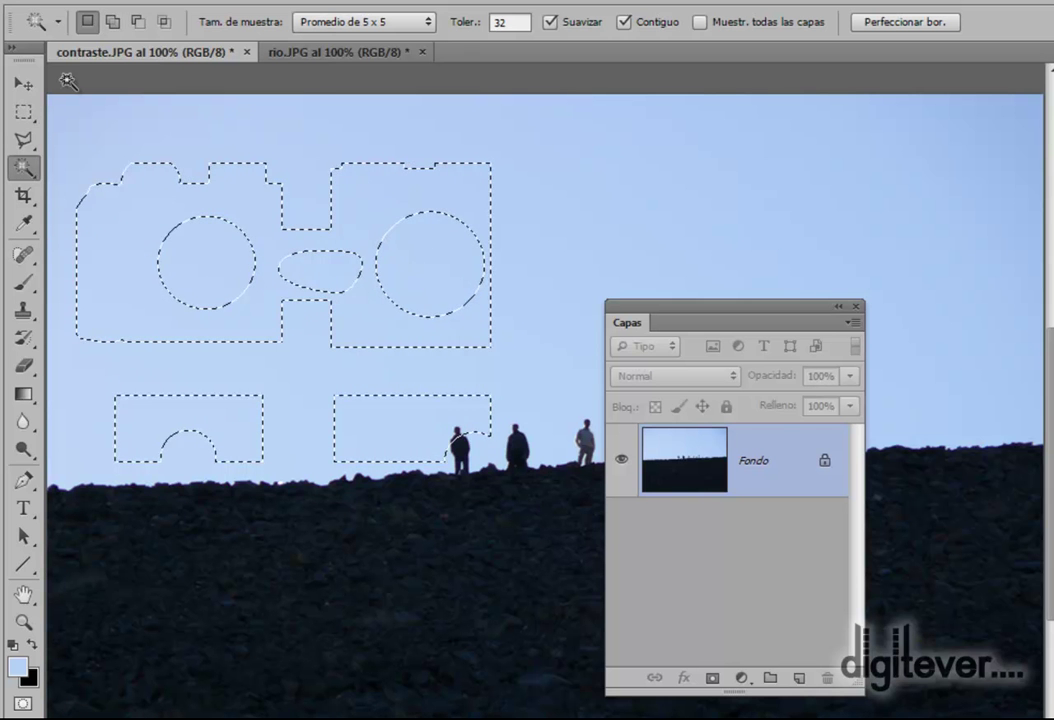
right_click(24, 167)
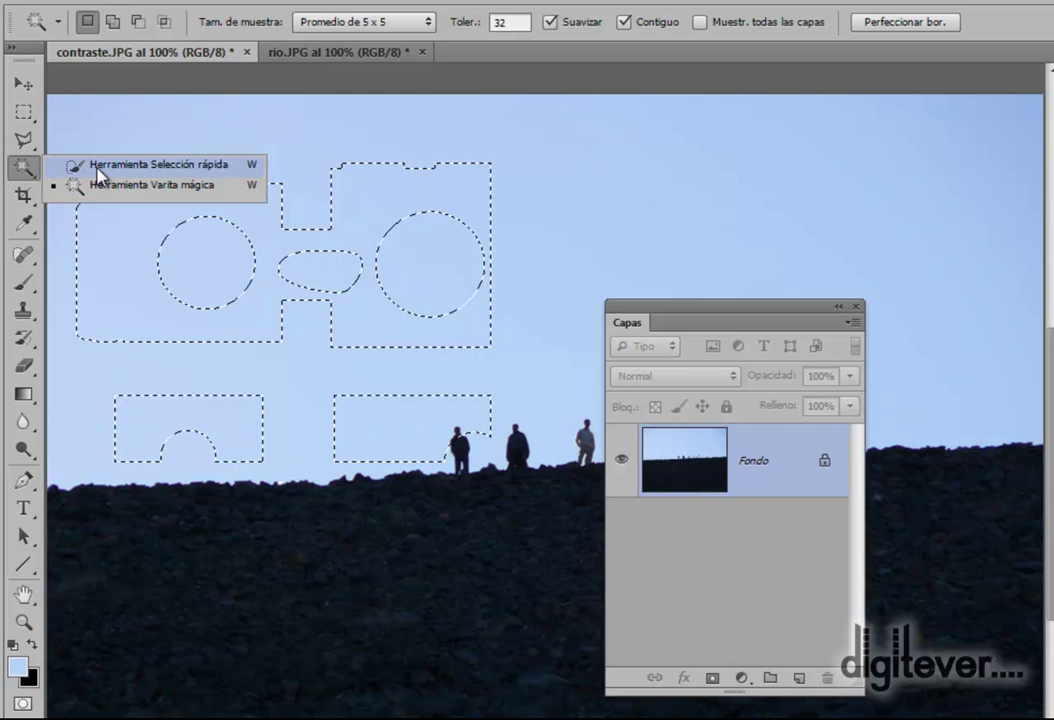
left_click(97, 168)
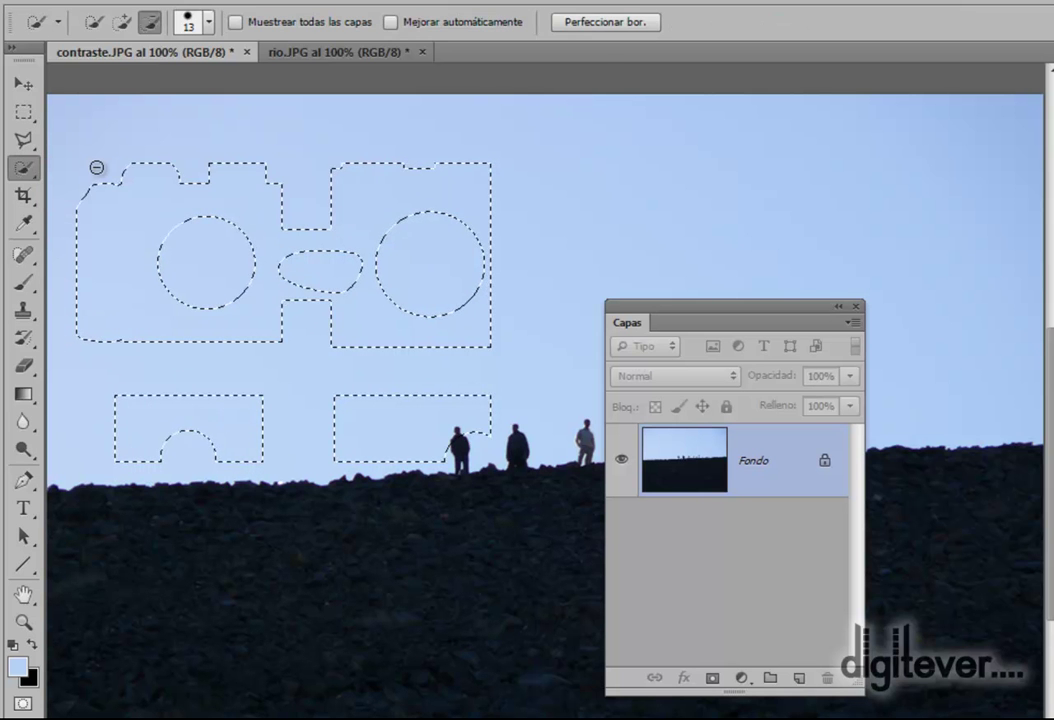
Clear the current selection and make a new rectangular marquee selection in the upper-left area of the sky
key("m")
left_click(358, 3)
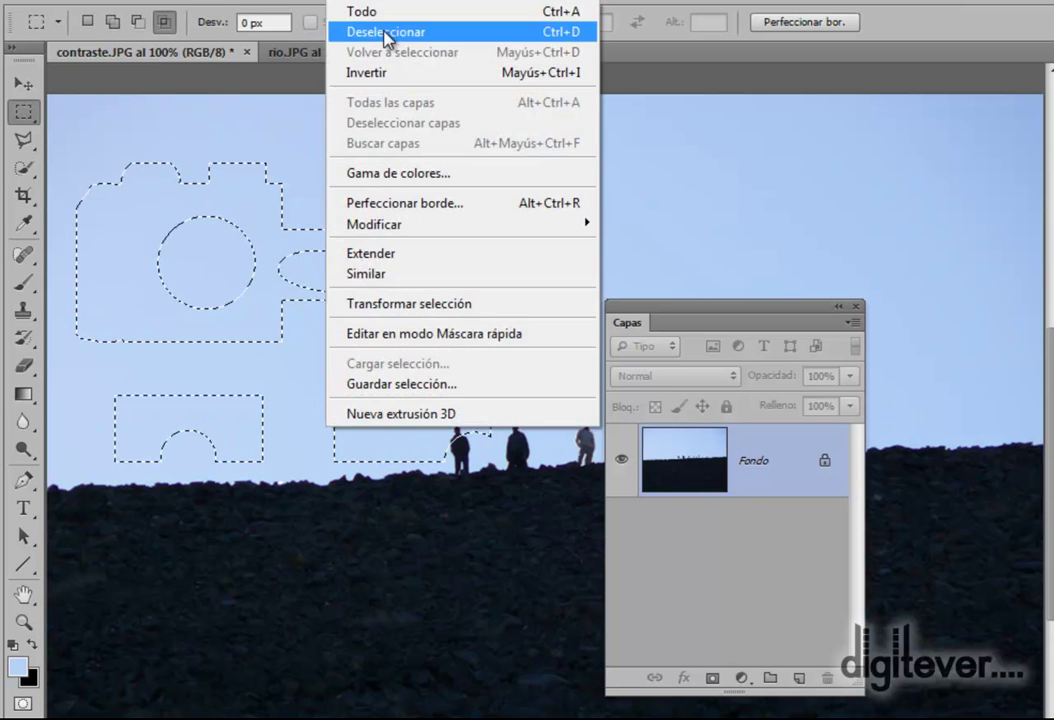
left_click(384, 32)
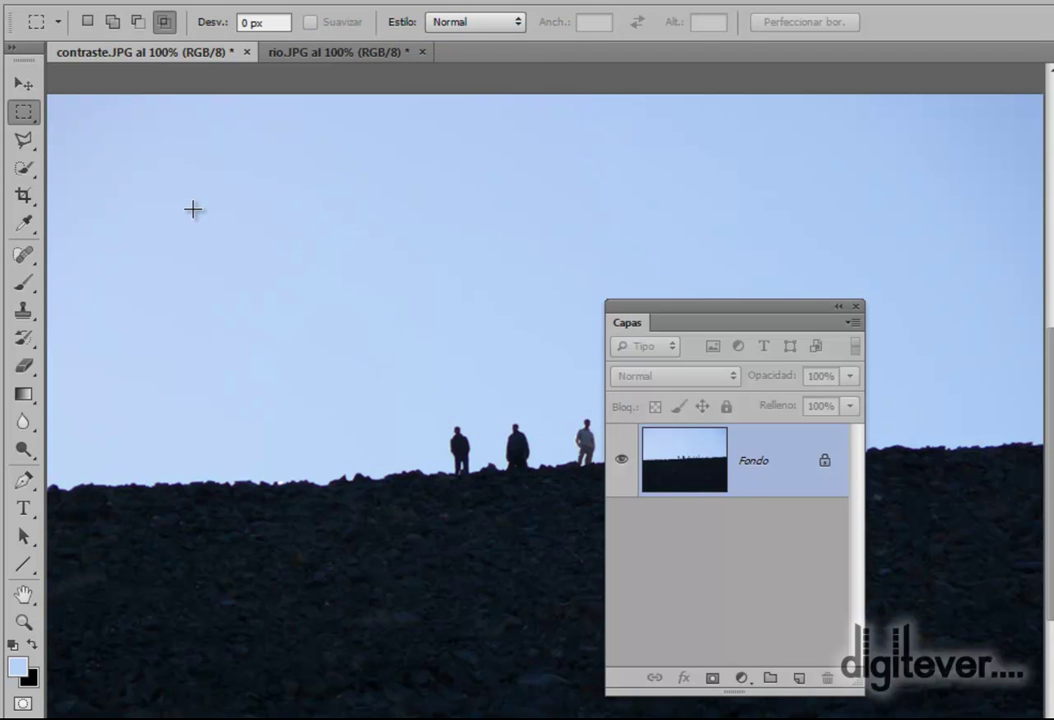
left_click_drag(118, 172, 239, 308)
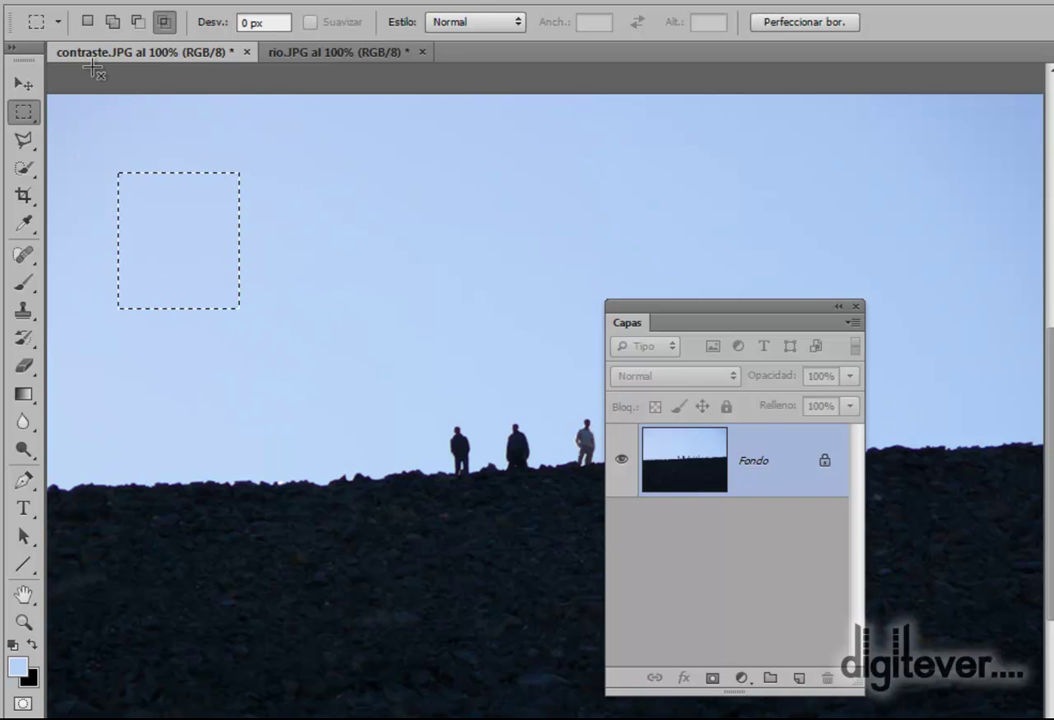
With the marquee set to new-selection mode, temporarily add a second rectangle right of the first and subtract a horizontal band across both
left_click(82, 21)
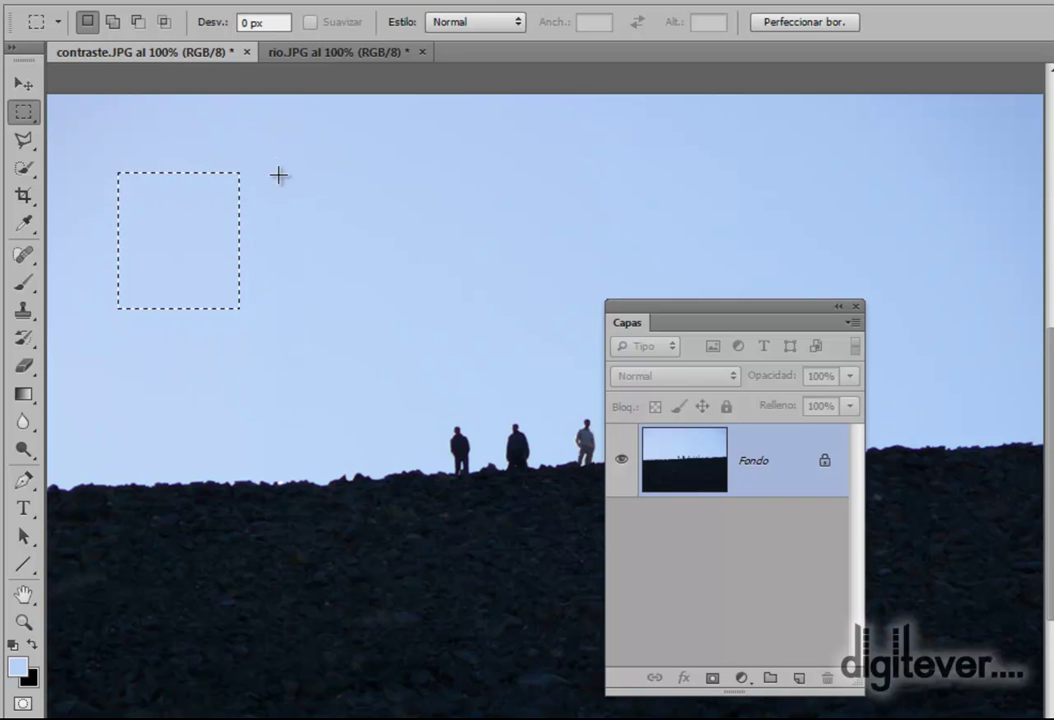
key("shift")
left_click(88, 21)
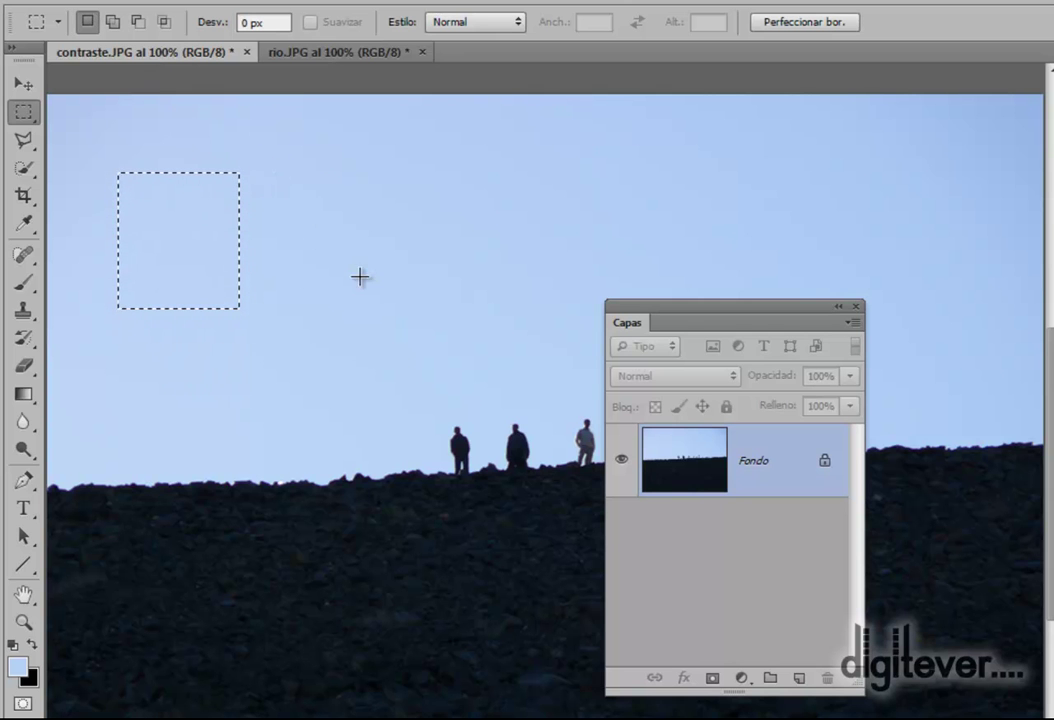
key("shift")
left_click_drag(264, 172, 405, 312)
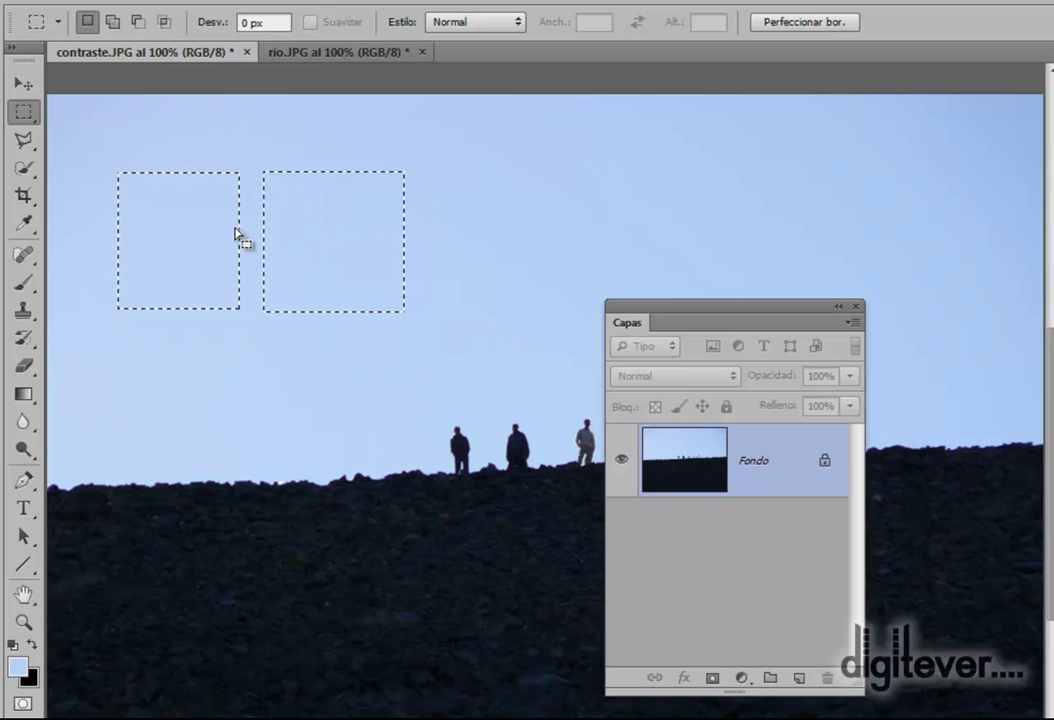
key("alt")
left_click_drag(170, 213, 364, 267)
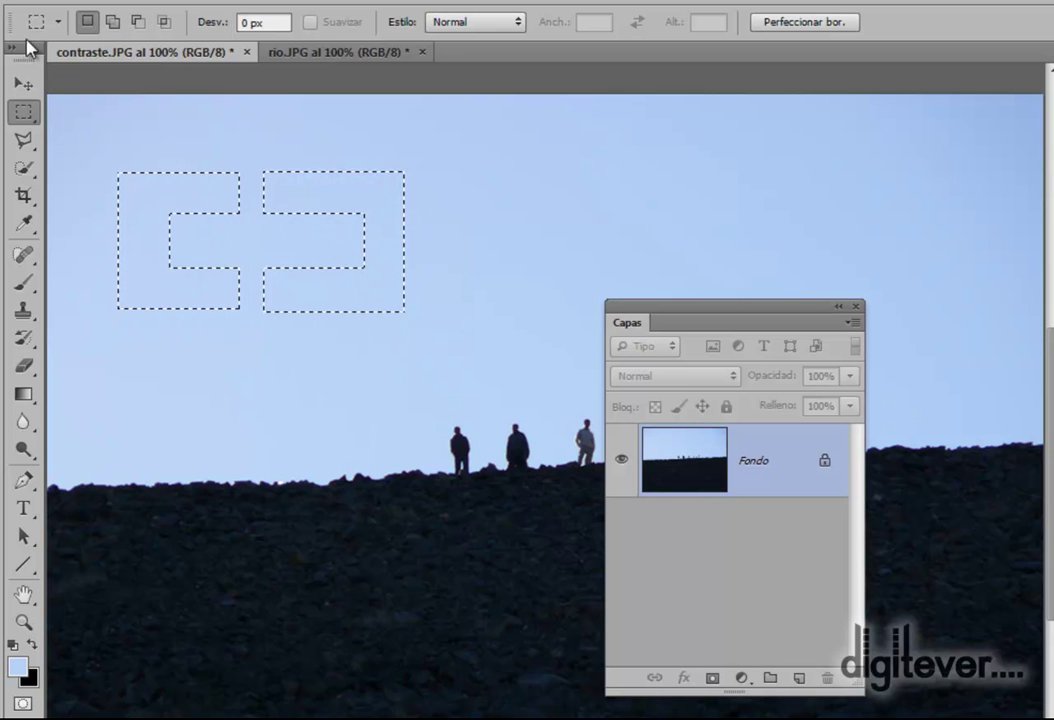
Temporarily intersect the two notched shapes with a rectangle that trims their outer left and right sides
key("shift+alt")
left_click_drag(144, 131, 328, 326)
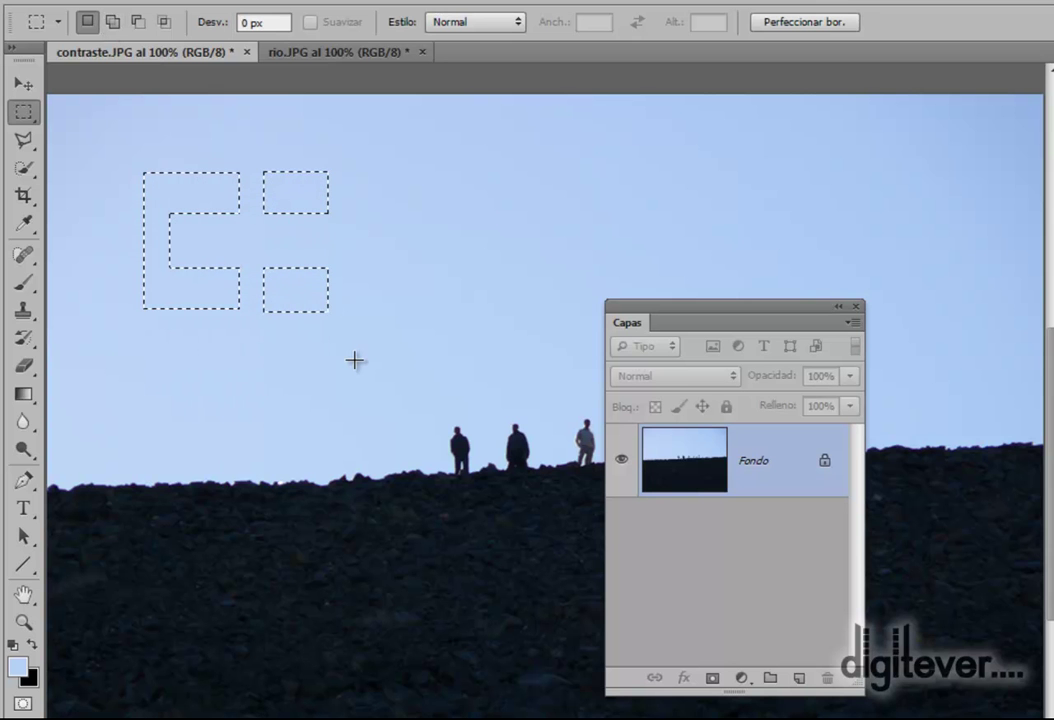
key("shift")
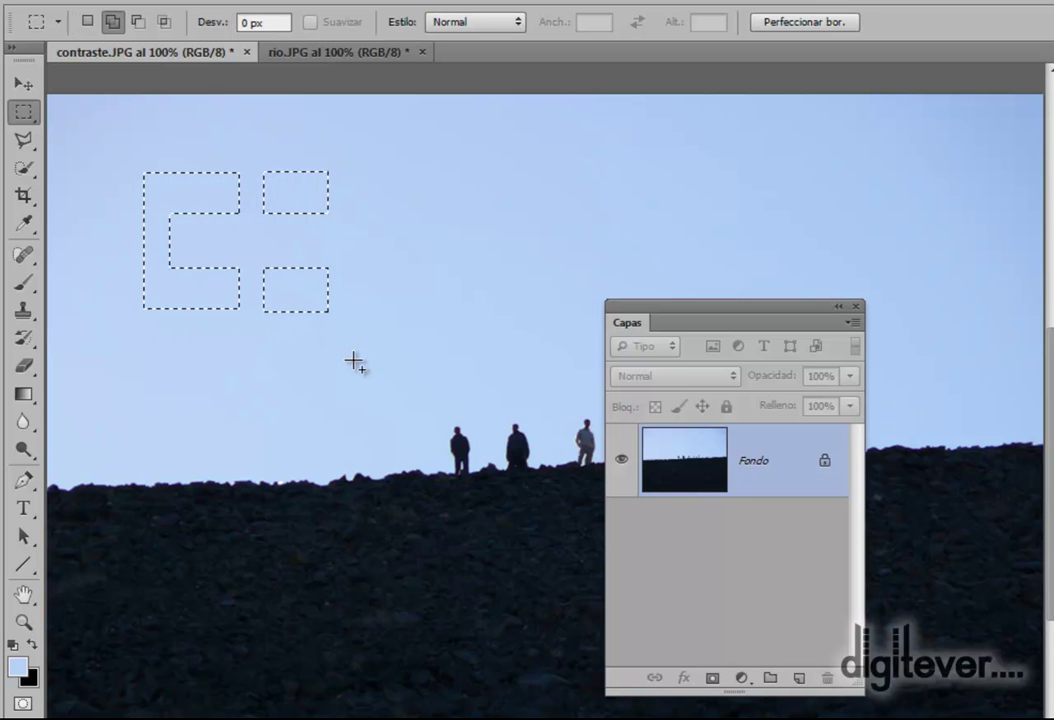
key("shift+alt")
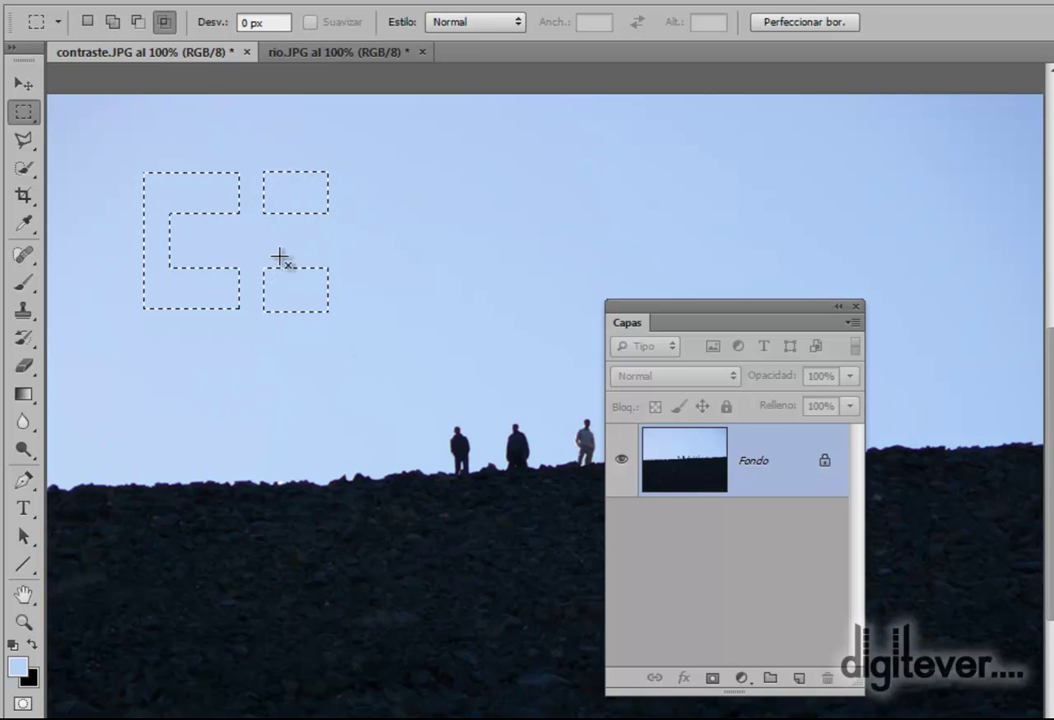